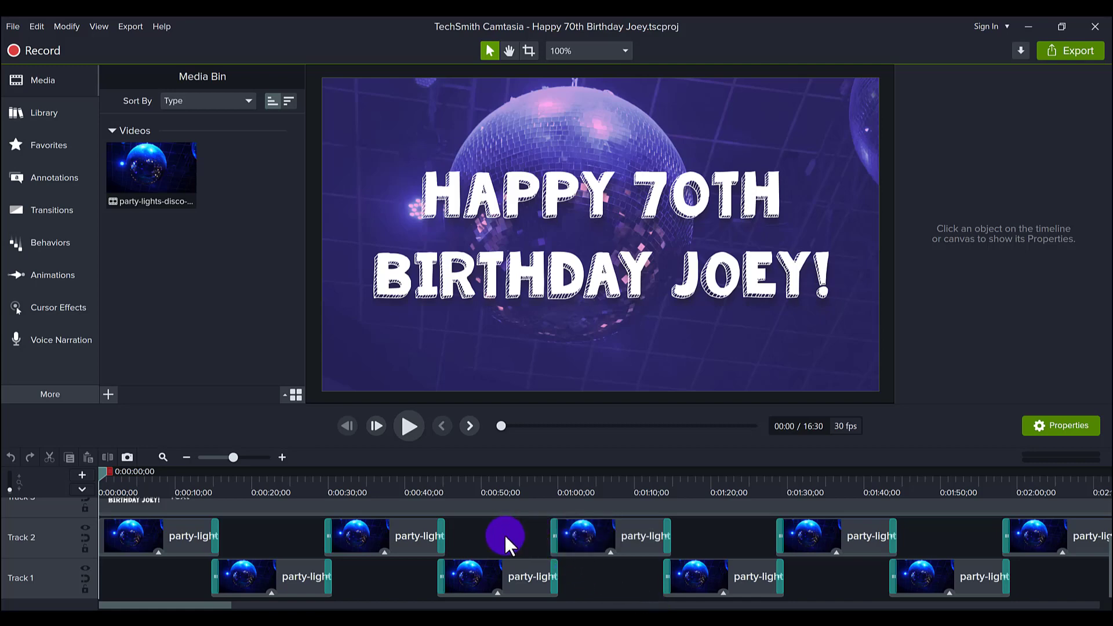
# - Play the birthday video from the beginning to preview the looping disco ball background, and pause at about 26 seconds
pyautogui.moveTo(380, 531); pyautogui.dragTo(275, 523)
pyautogui.click(414, 425)
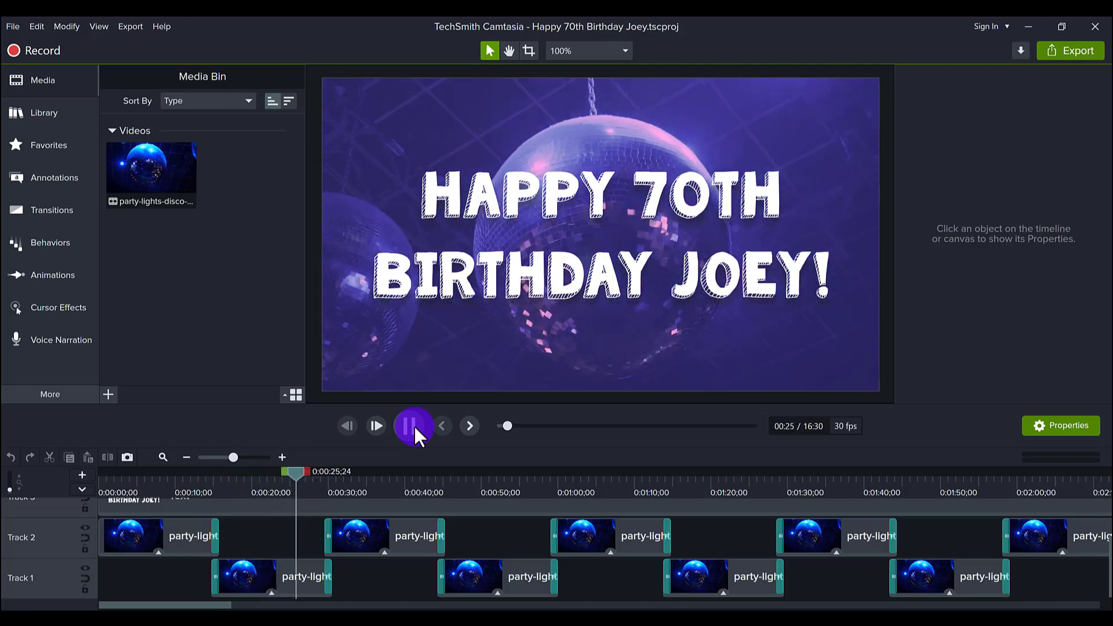
pyautogui.click(408, 430)
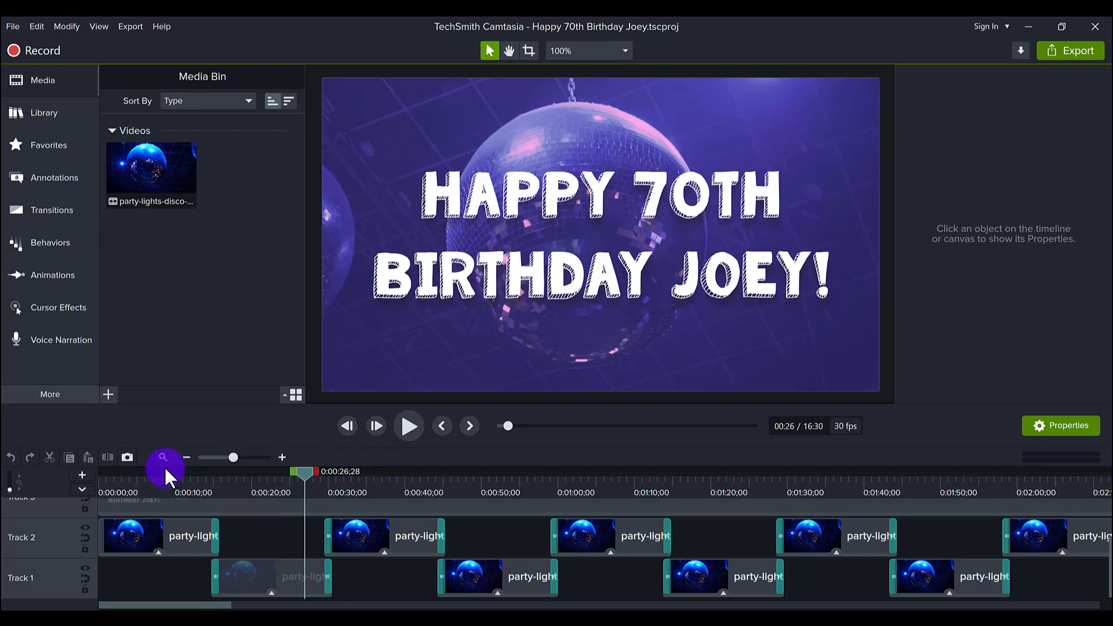
pyautogui.moveTo(127, 545); pyautogui.dragTo(134, 516)
pyautogui.moveTo(150, 486); pyautogui.dragTo(85, 498)
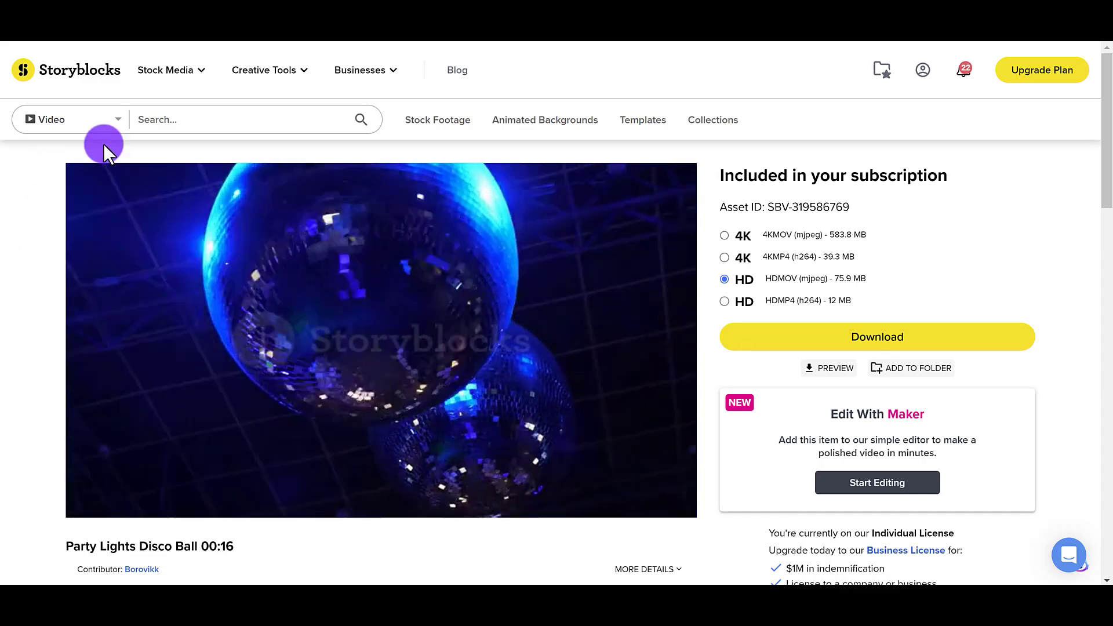
# - Switch to Storyblocks and examine the Party Lights Disco Ball clip and the similar footage offered with it
pyautogui.moveTo(168, 284)
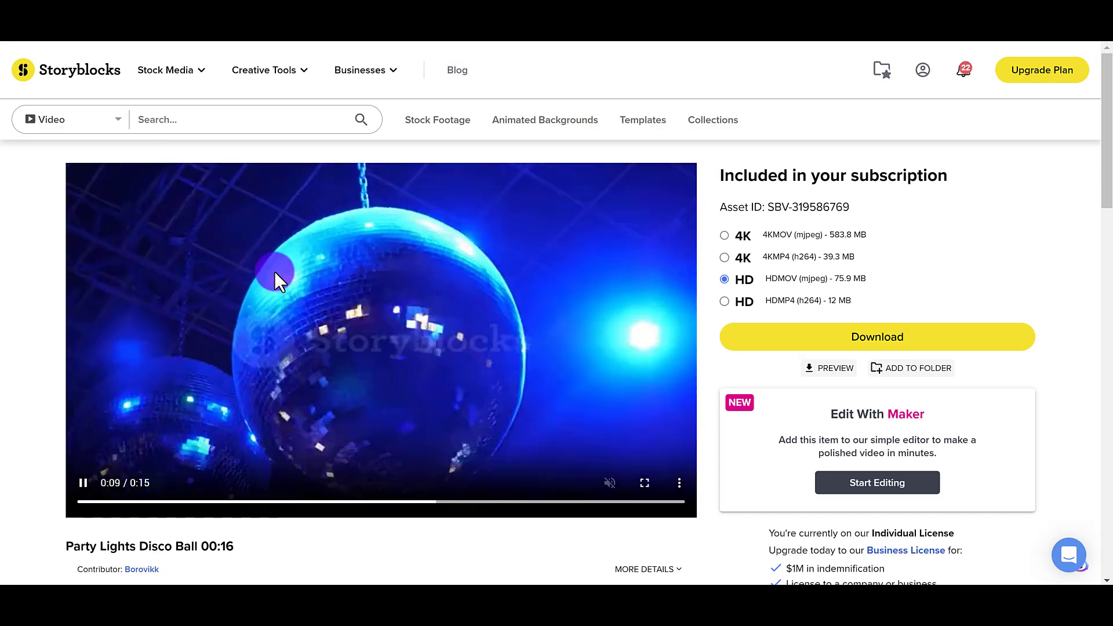
pyautogui.scroll(-3, 274, 270)
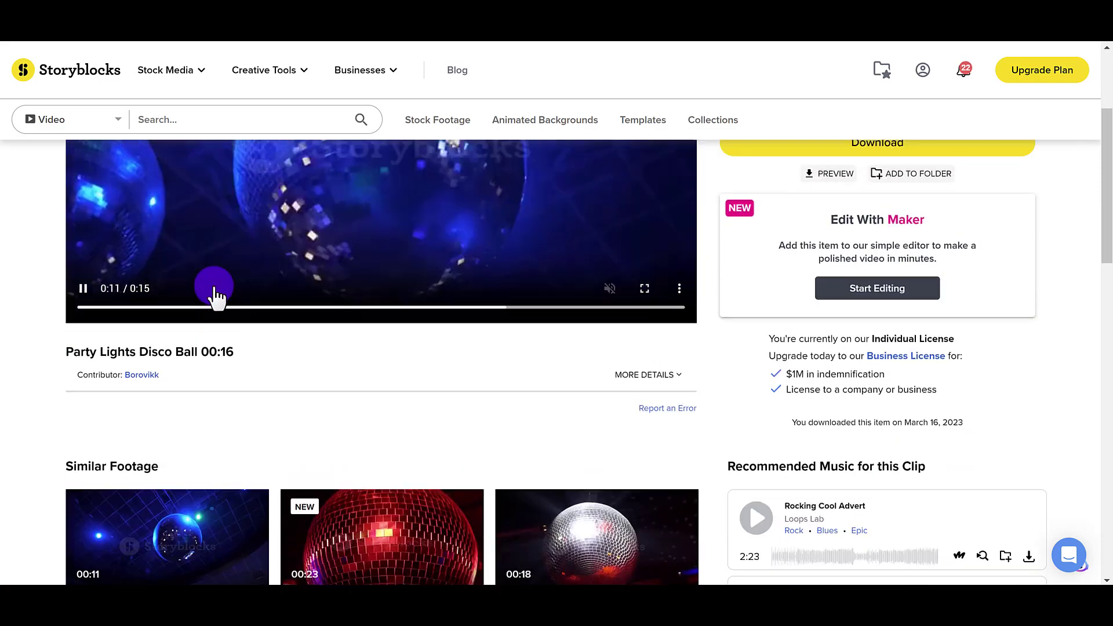
pyautogui.scroll(-3, 226, 293)
pyautogui.scroll(-2, 371, 308)
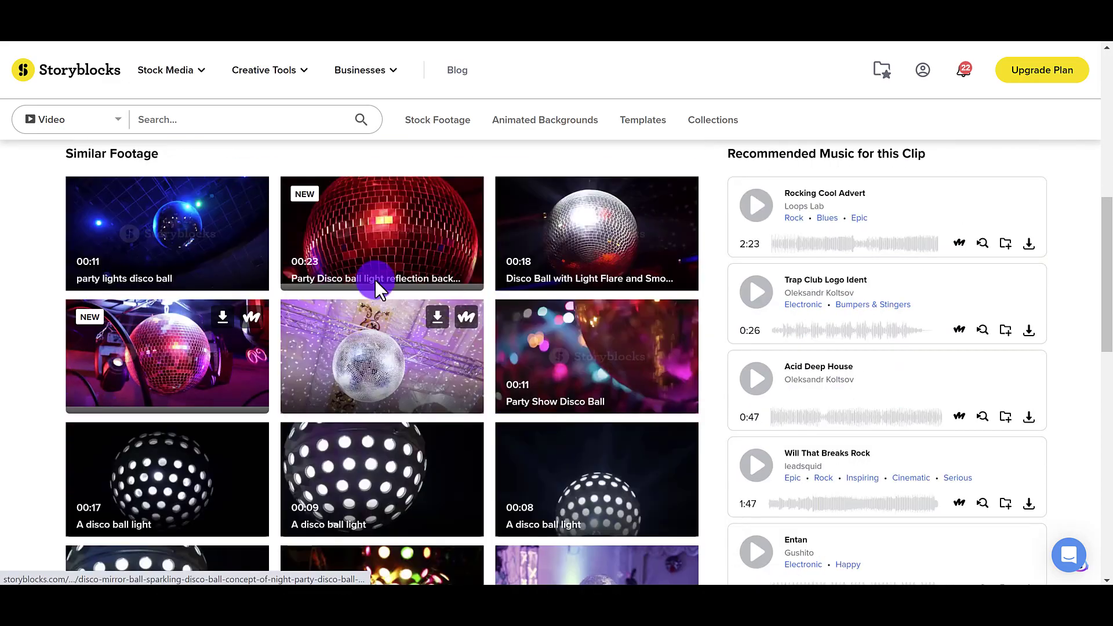
pyautogui.moveTo(597, 231)
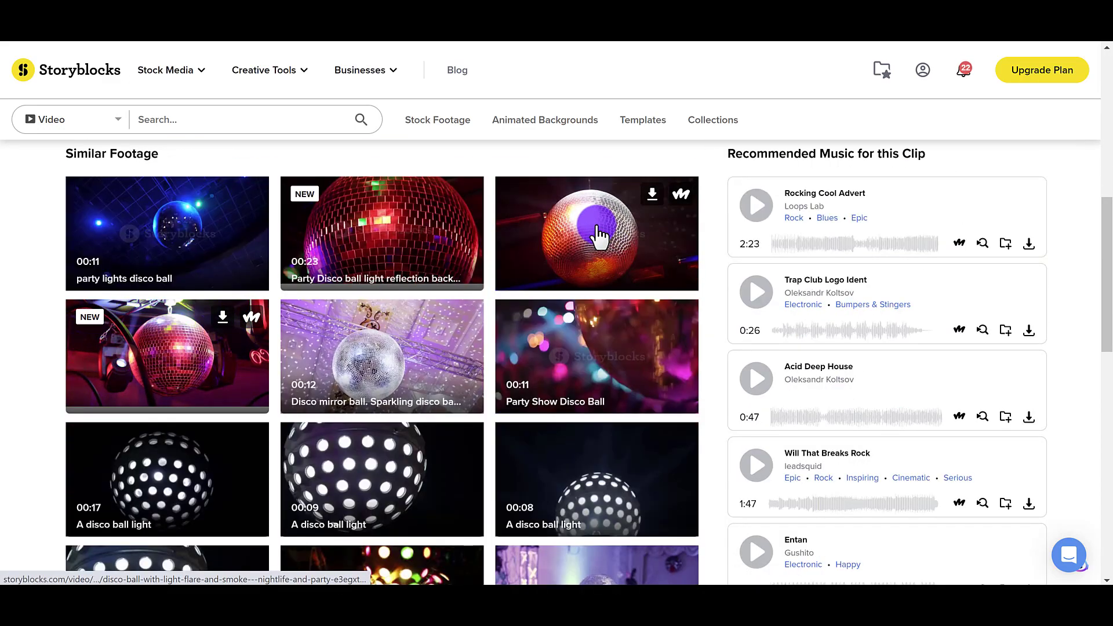
pyautogui.moveTo(354, 250)
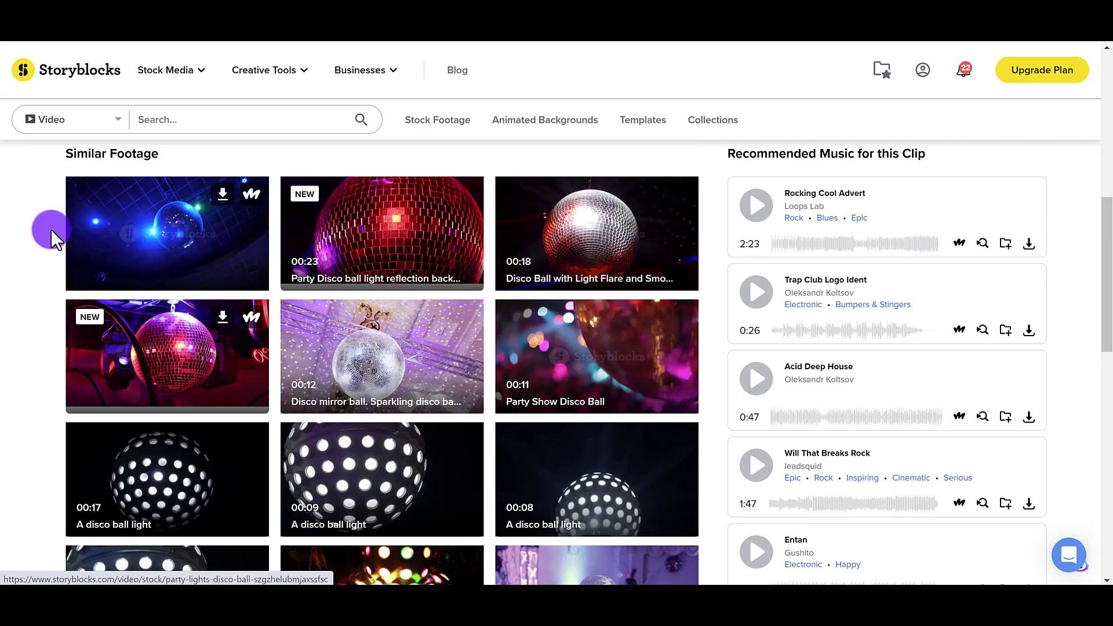
pyautogui.scroll(-1, 47, 283)
pyautogui.scroll(10, 48, 281)
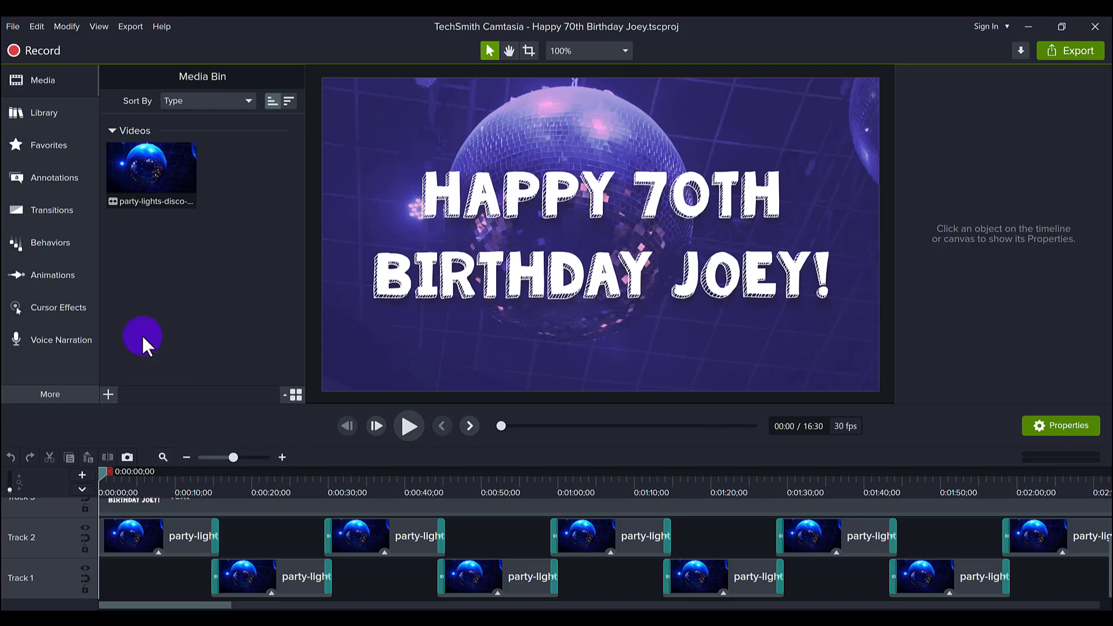
pyautogui.moveTo(148, 171); pyautogui.dragTo(116, 399)
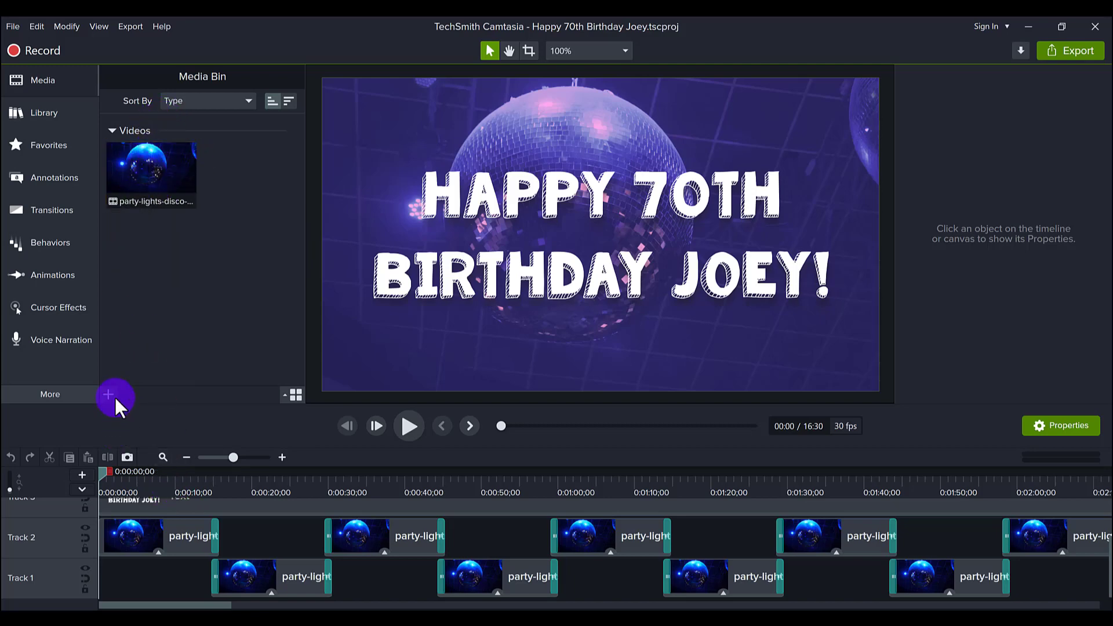
pyautogui.click(107, 394)
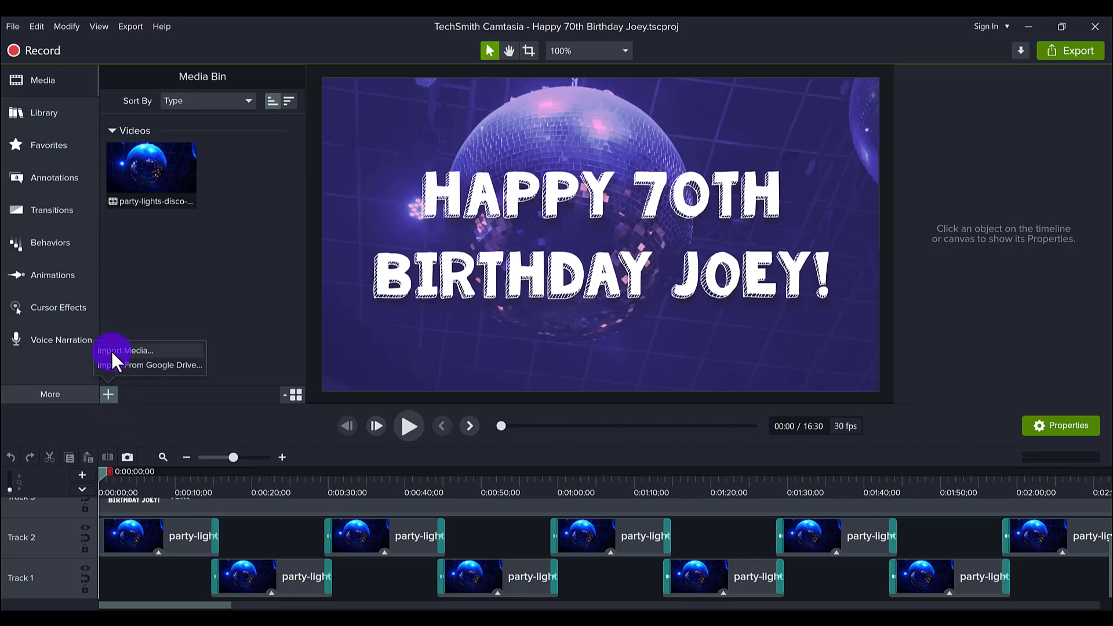
pyautogui.press('Escape')
pyautogui.click(181, 169)
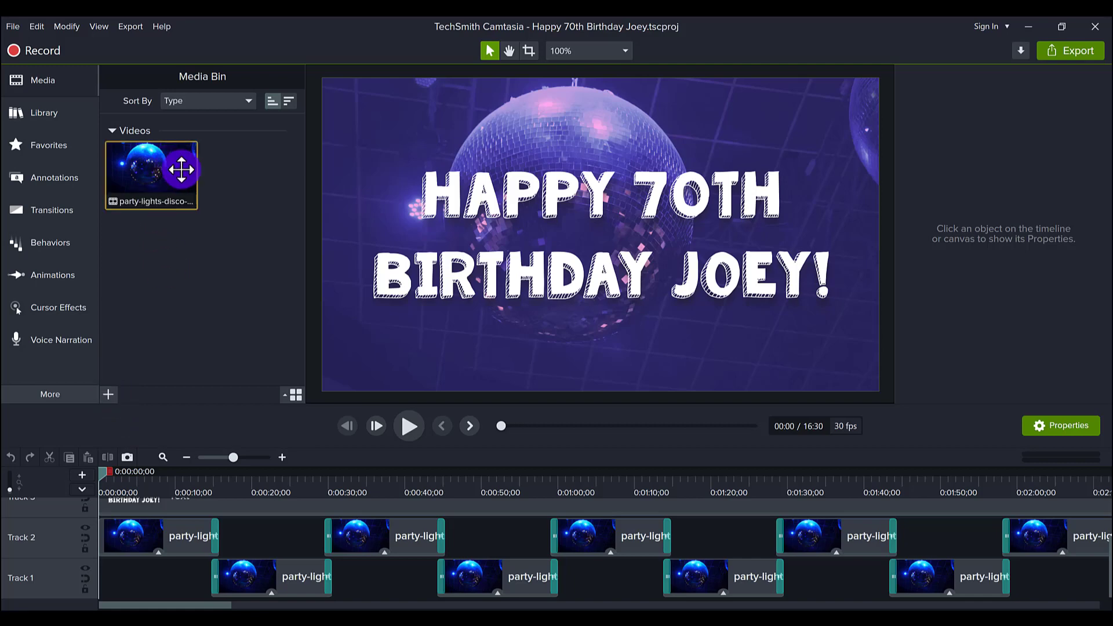
# - Toggle the Color Tint effect off and back on for the first disco ball clip on Track 2
pyautogui.moveTo(182, 170); pyautogui.dragTo(150, 540)
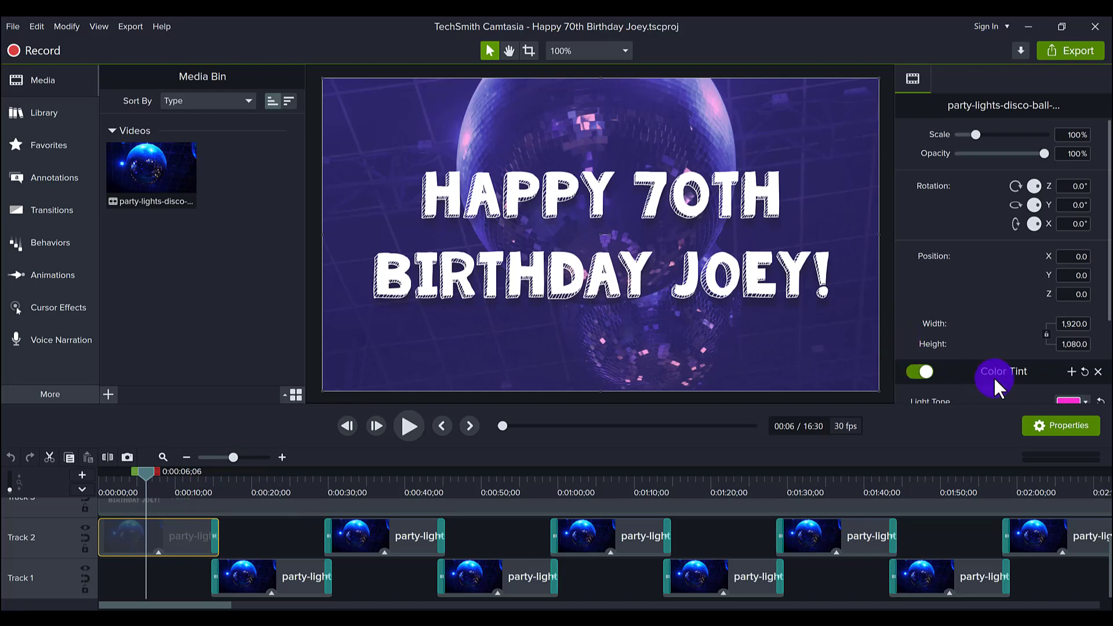
pyautogui.scroll(-2, 987, 369)
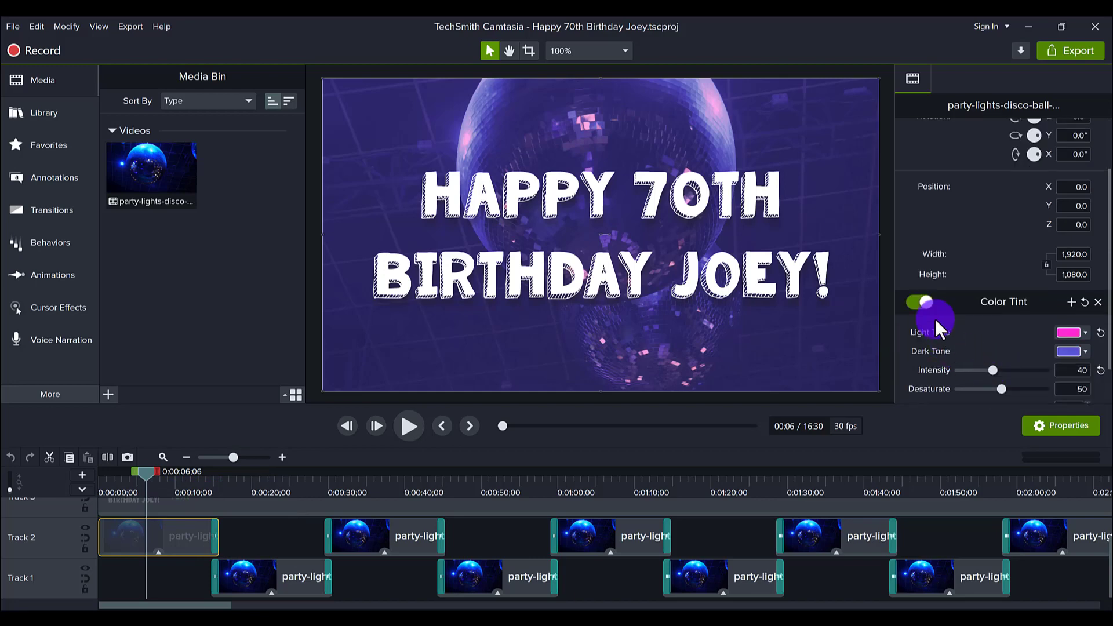
pyautogui.click(920, 300)
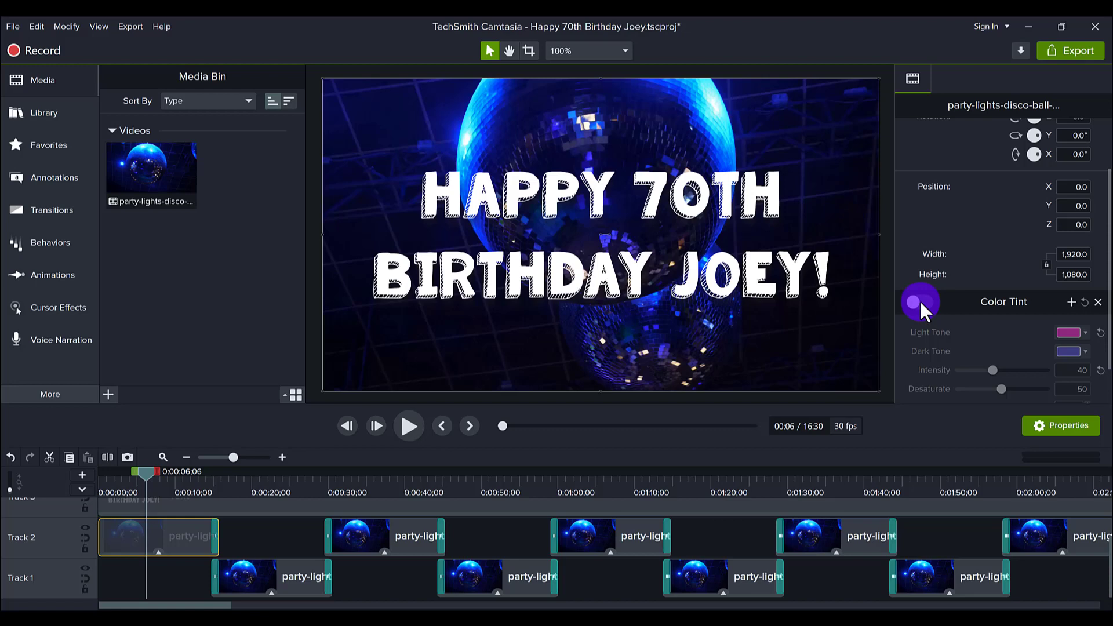
pyautogui.click(919, 300)
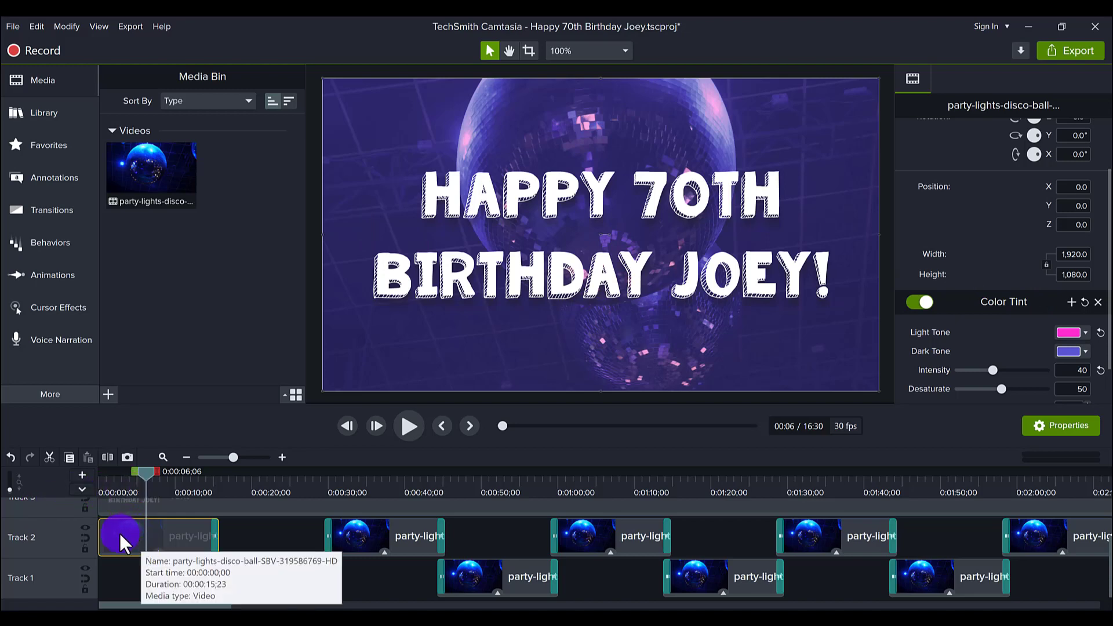
pyautogui.click(62, 24)
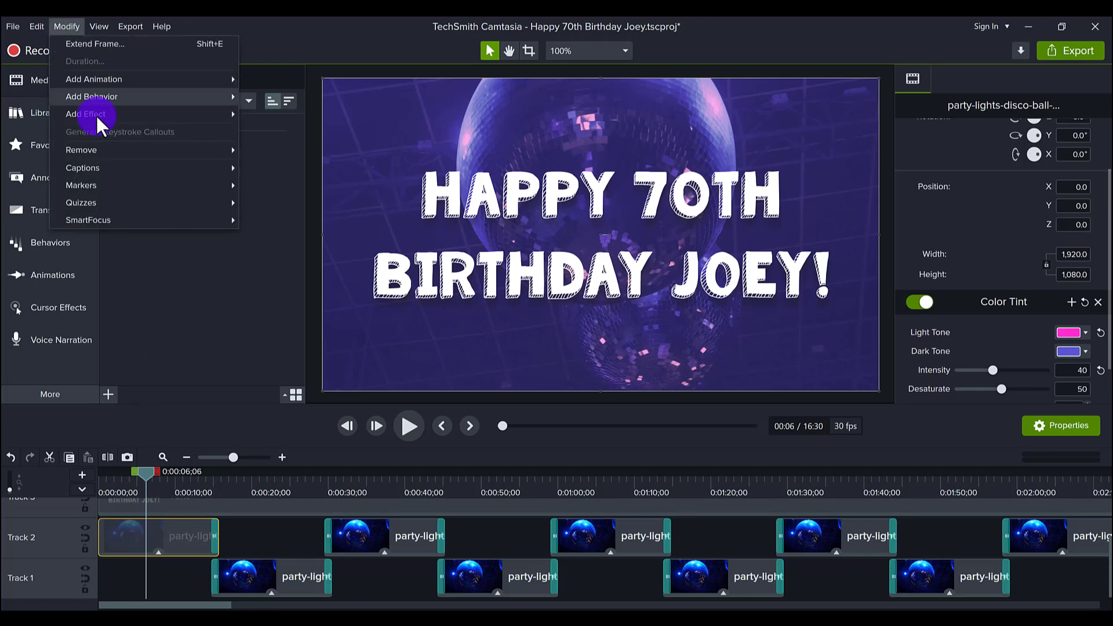
pyautogui.moveTo(95, 114)
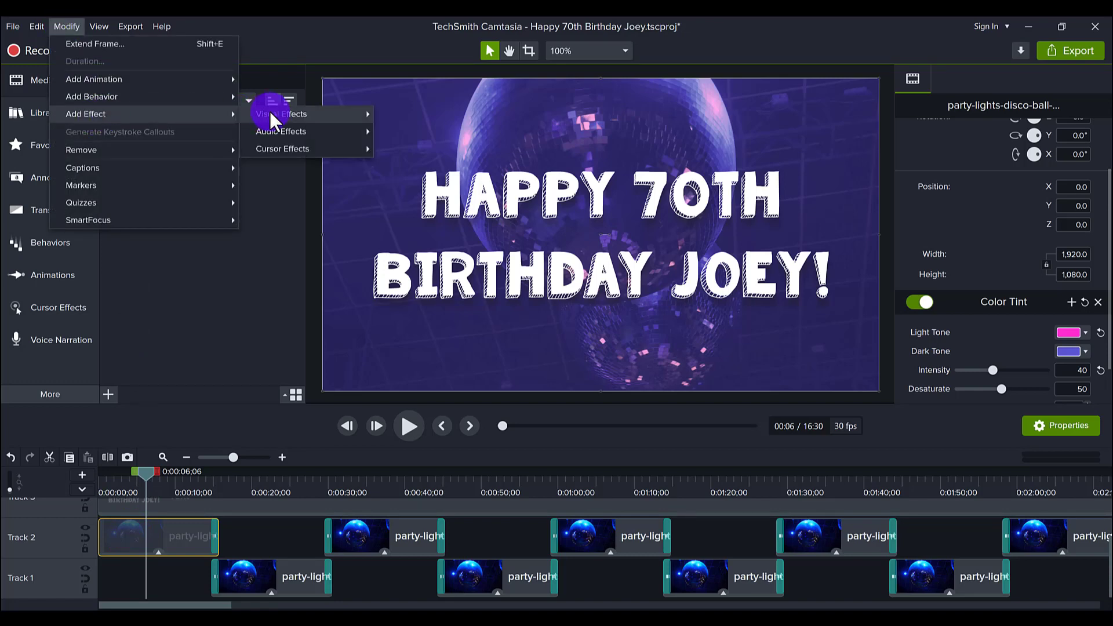
pyautogui.moveTo(270, 114)
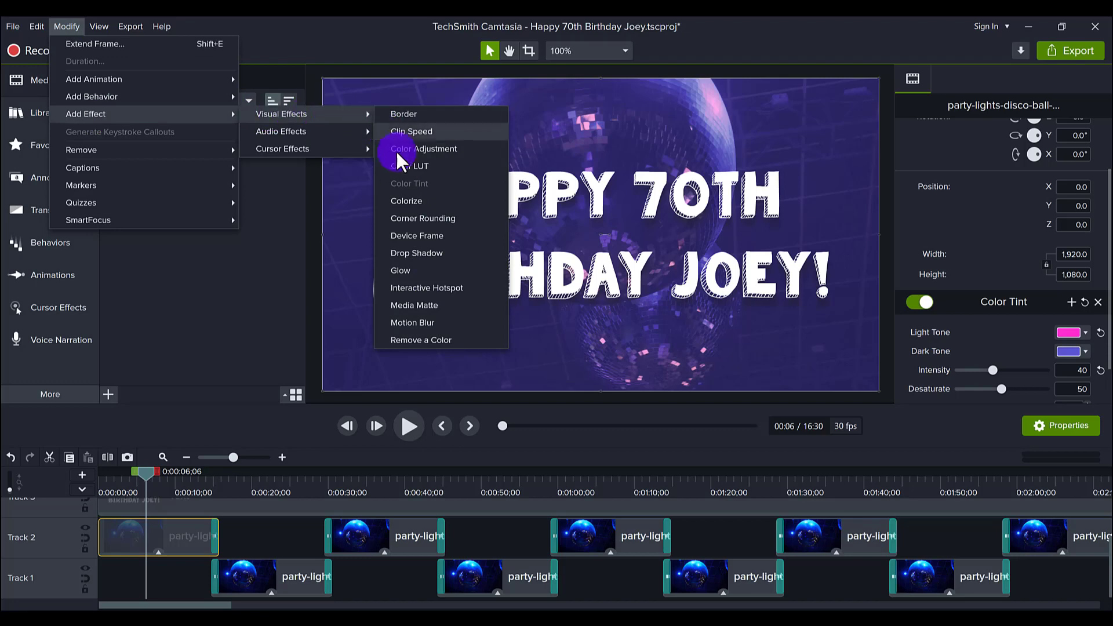
pyautogui.click(308, 255)
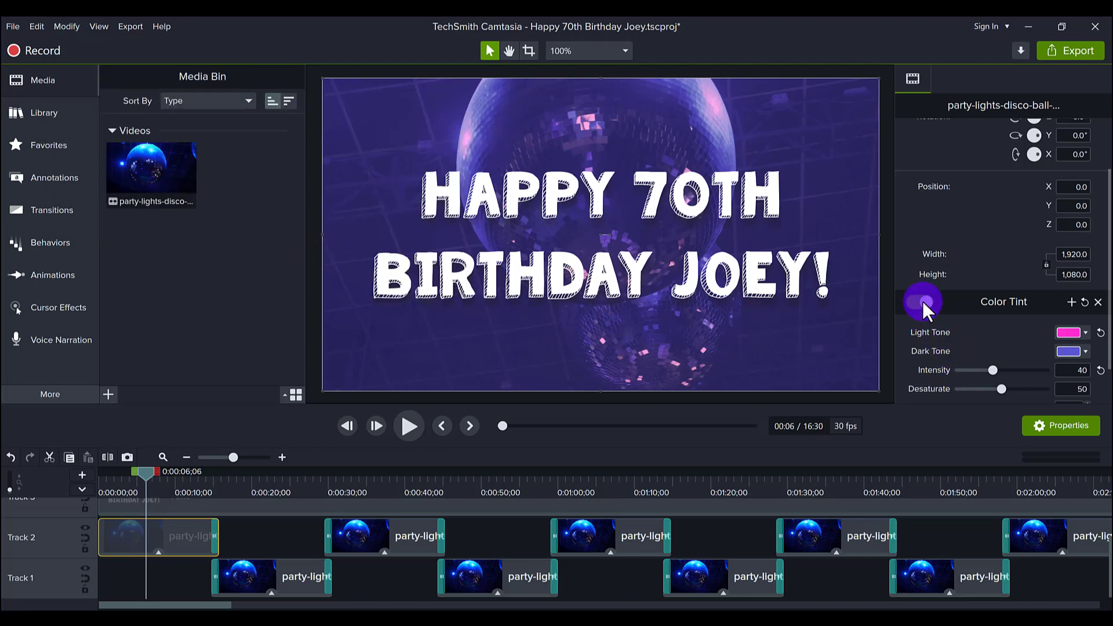
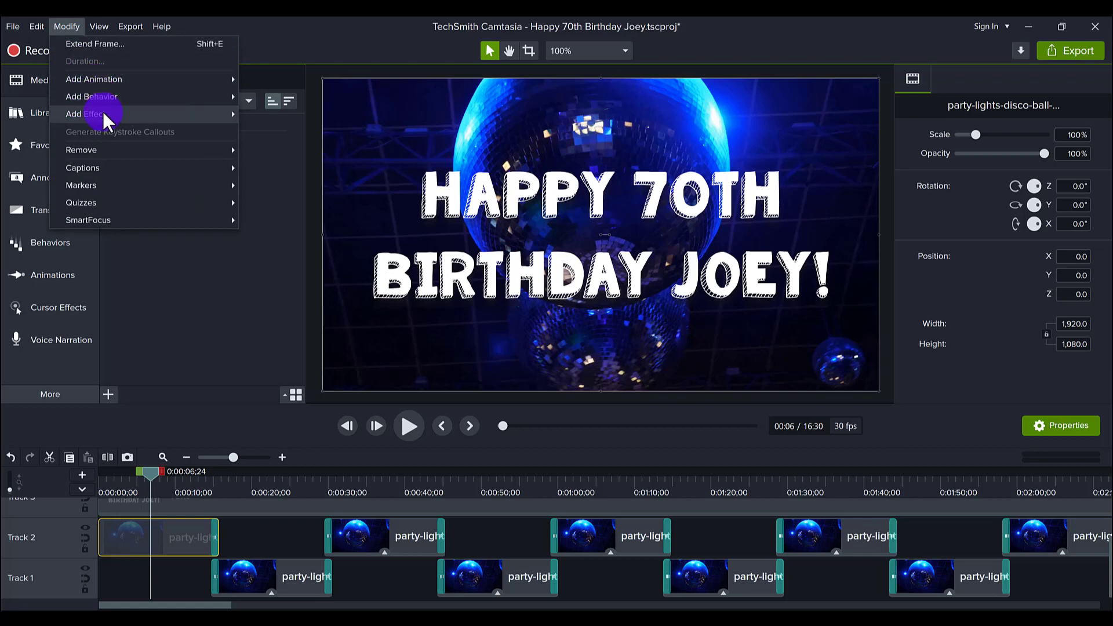
# - Add the Color Tint visual effect to the first disco ball clip on Track 2
pyautogui.moveTo(103, 113)
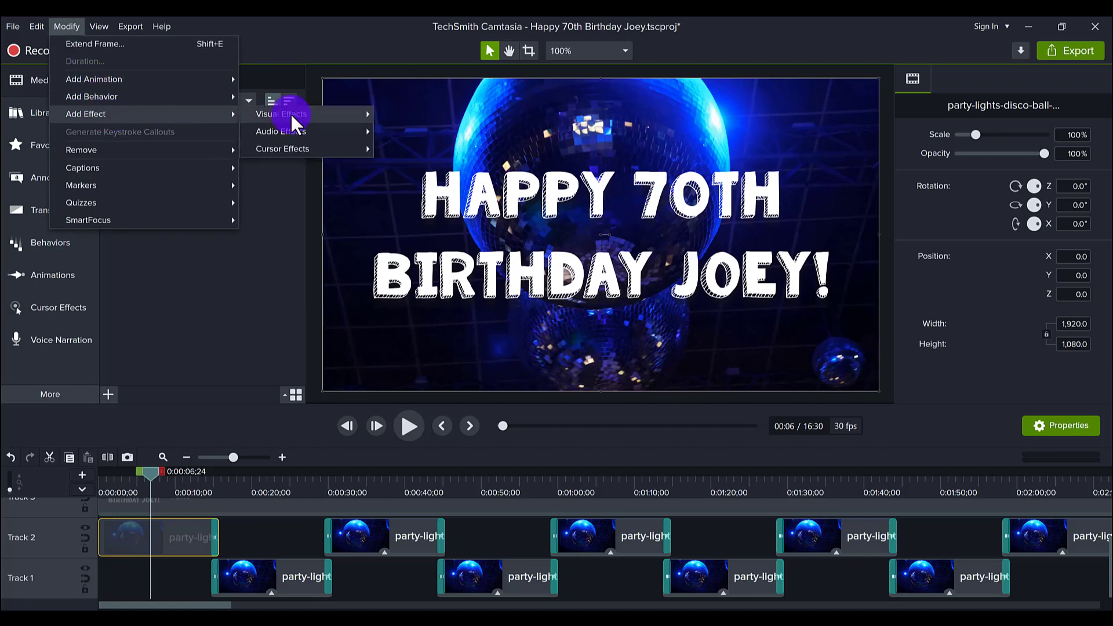
pyautogui.moveTo(291, 112)
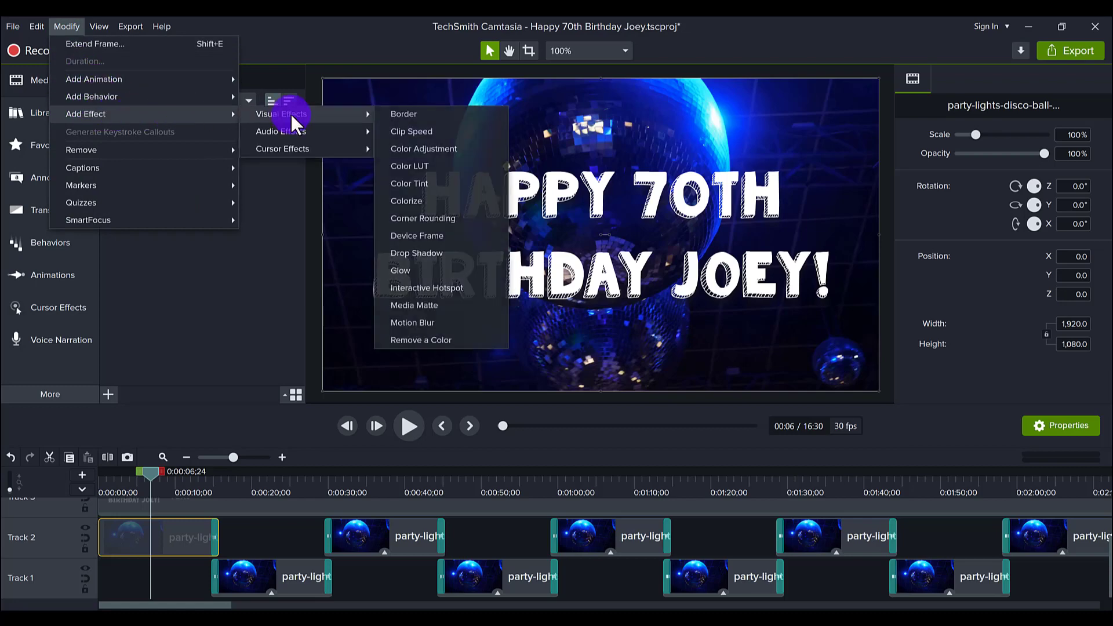
pyautogui.click(440, 181)
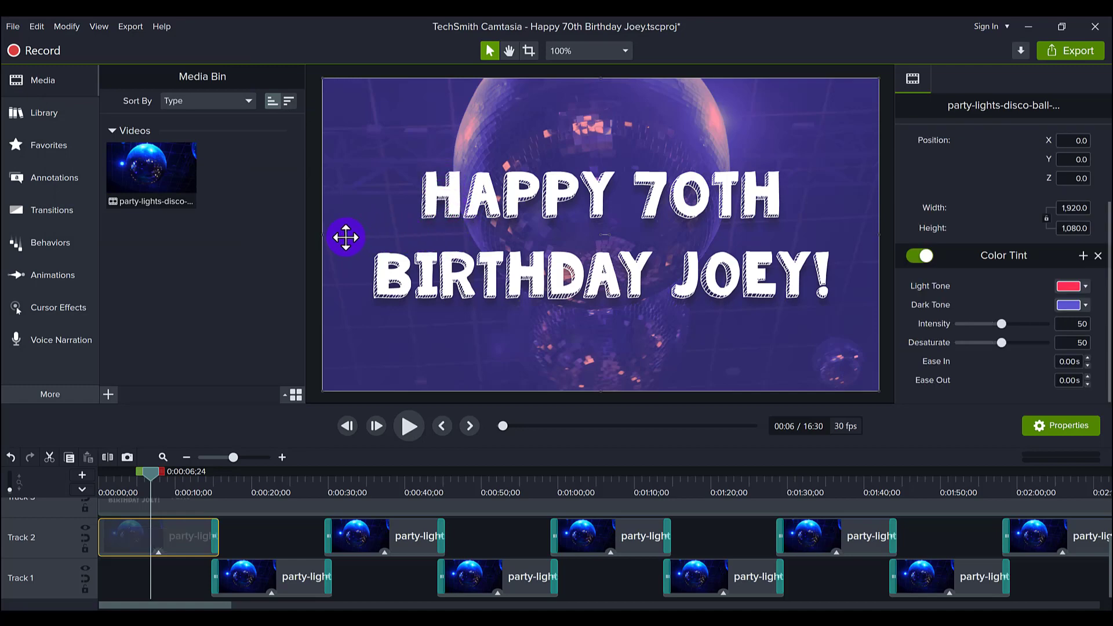
# - Set the Color Tint's light tone to a yellow-green (#B2D819), trying pink shades first
pyautogui.click(1086, 290)
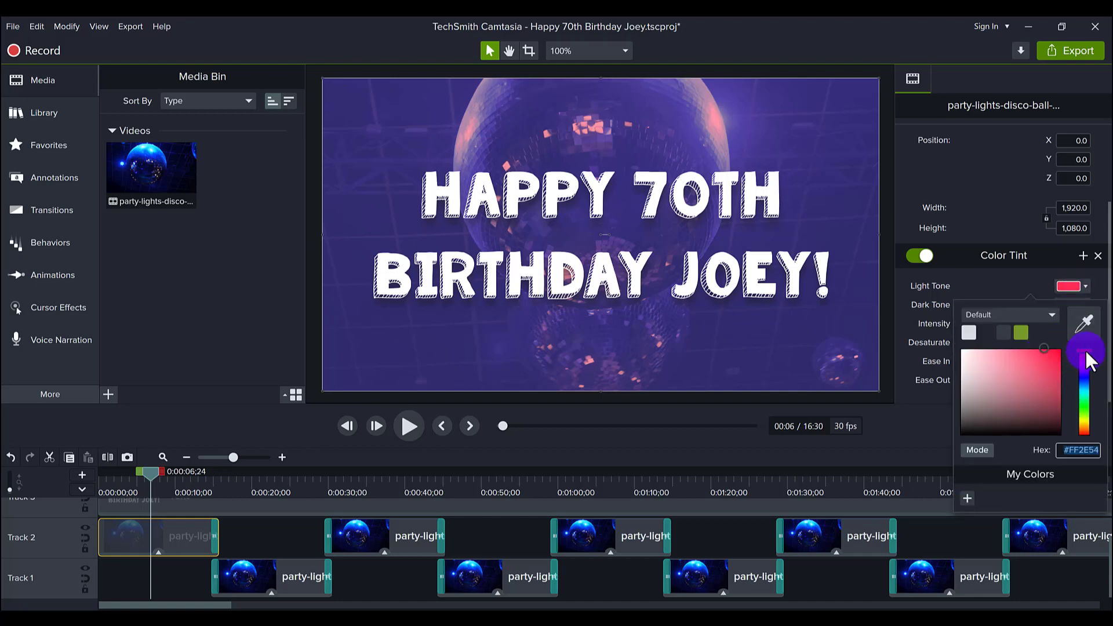
pyautogui.click(1088, 360)
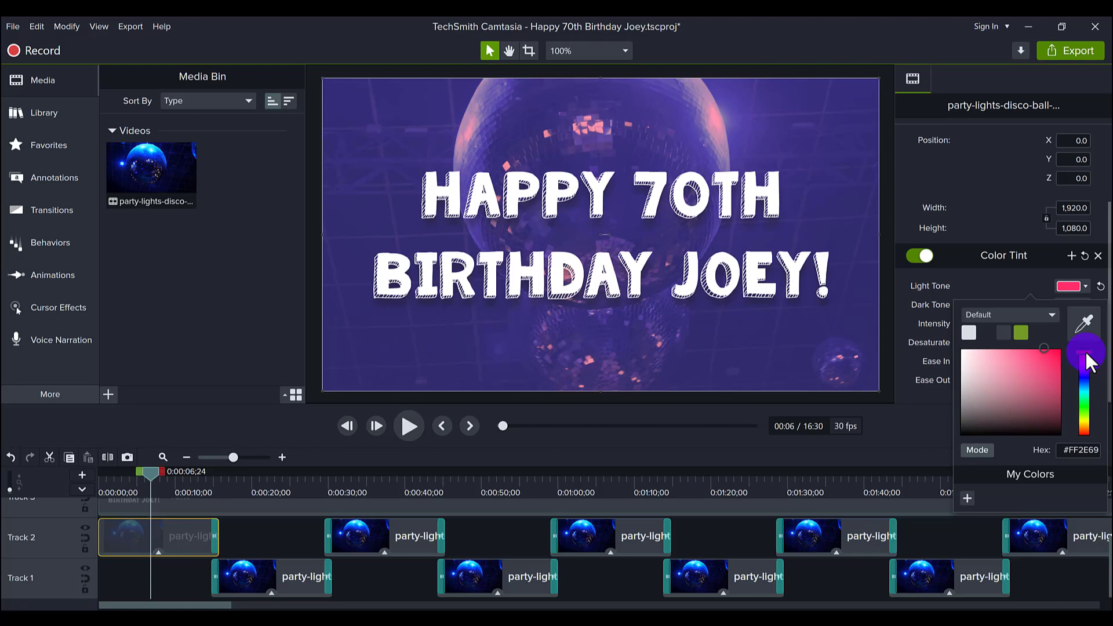
pyautogui.moveTo(1087, 353); pyautogui.dragTo(1086, 353)
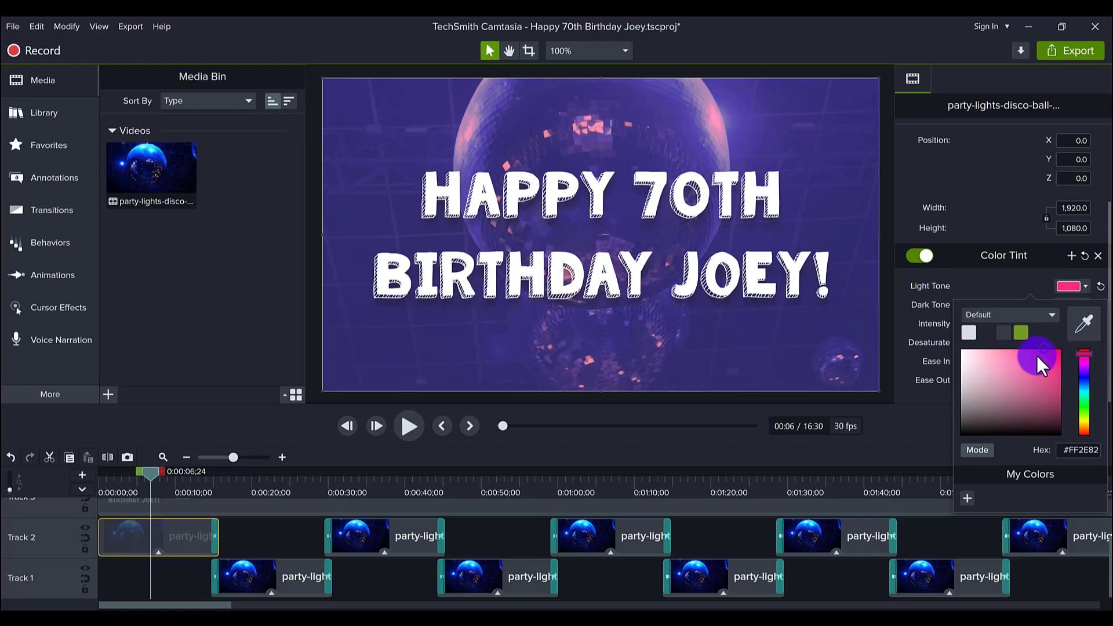
pyautogui.click(1037, 356)
pyautogui.click(1084, 354)
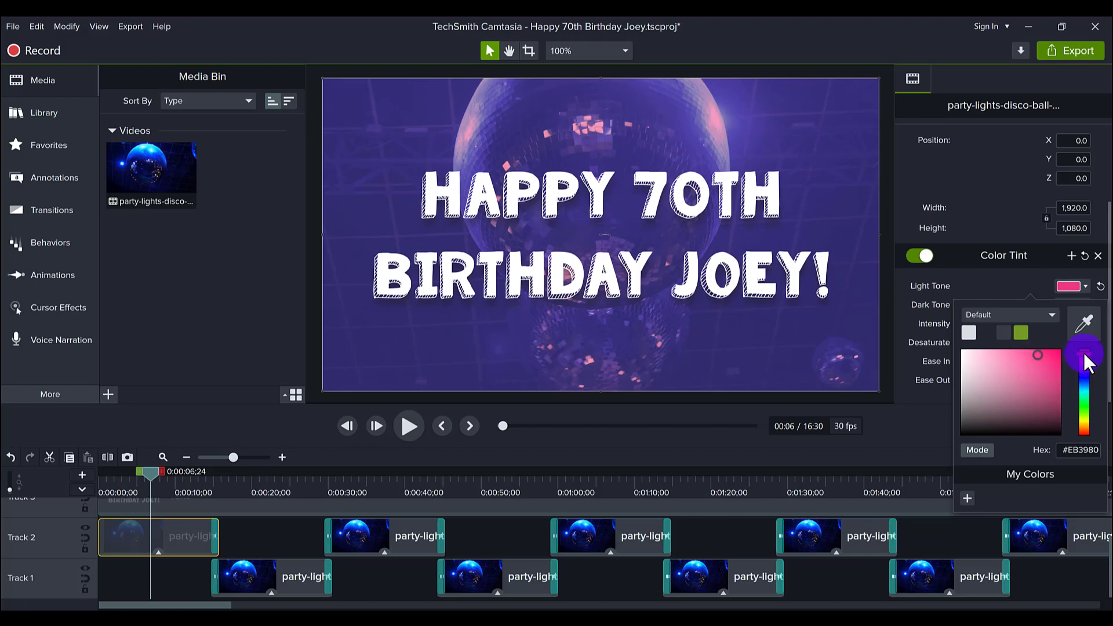
pyautogui.moveTo(1085, 354); pyautogui.dragTo(1084, 418)
pyautogui.moveTo(1042, 372); pyautogui.dragTo(1049, 361)
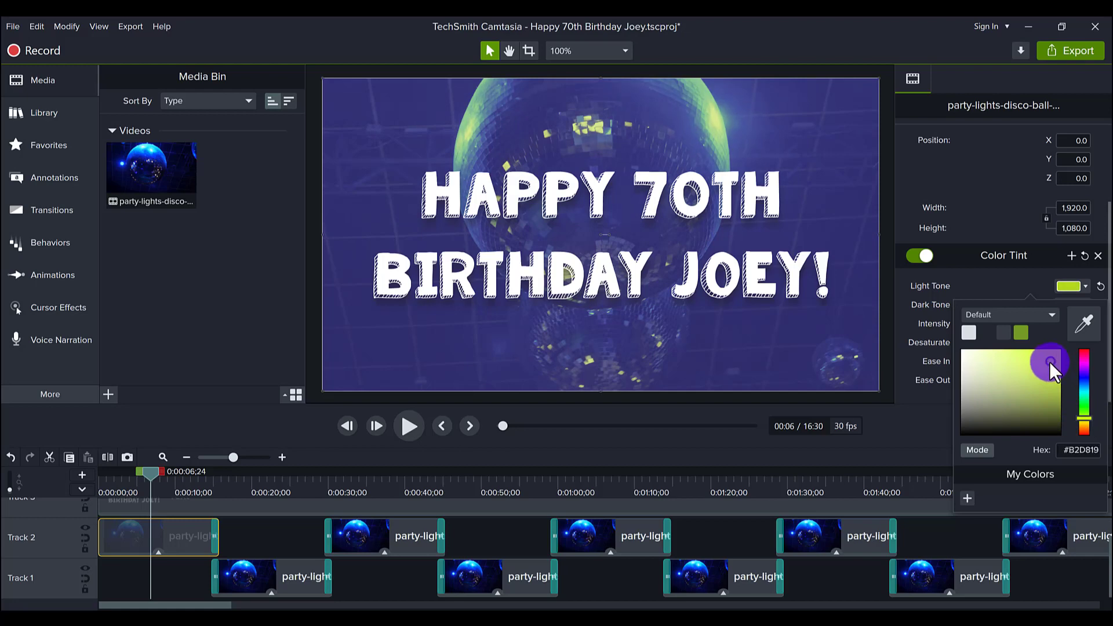
pyautogui.click(898, 413)
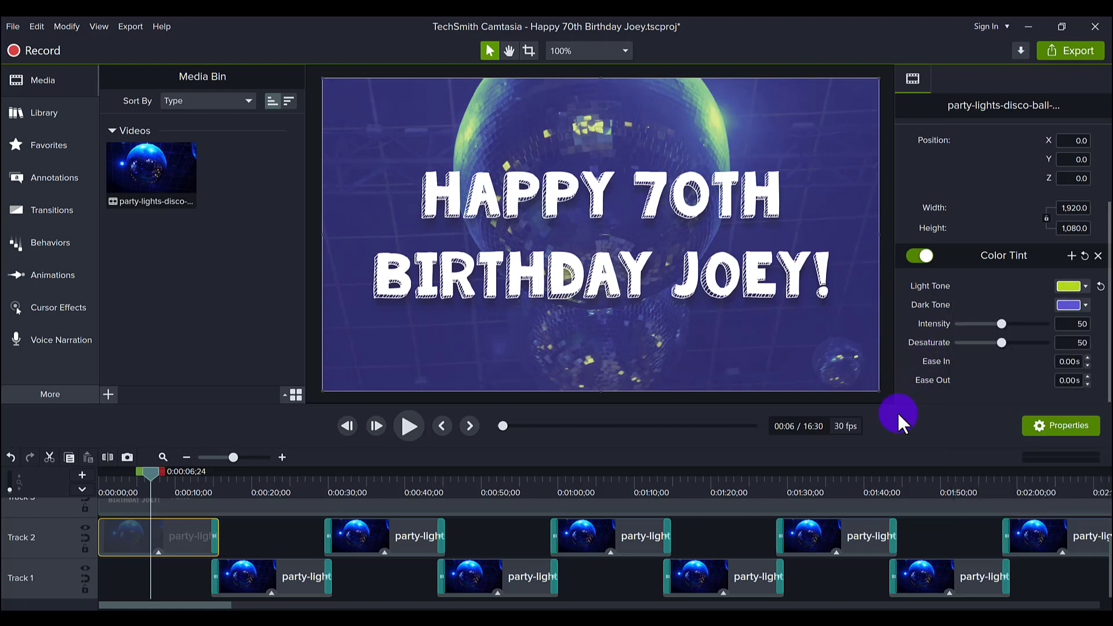
# - Try turquoise (#57D6CC) as the Color Tint's dark tone, and reset both the dark and light tones to their defaults
pyautogui.click(1077, 305)
pyautogui.moveTo(1084, 442); pyautogui.dragTo(1084, 411)
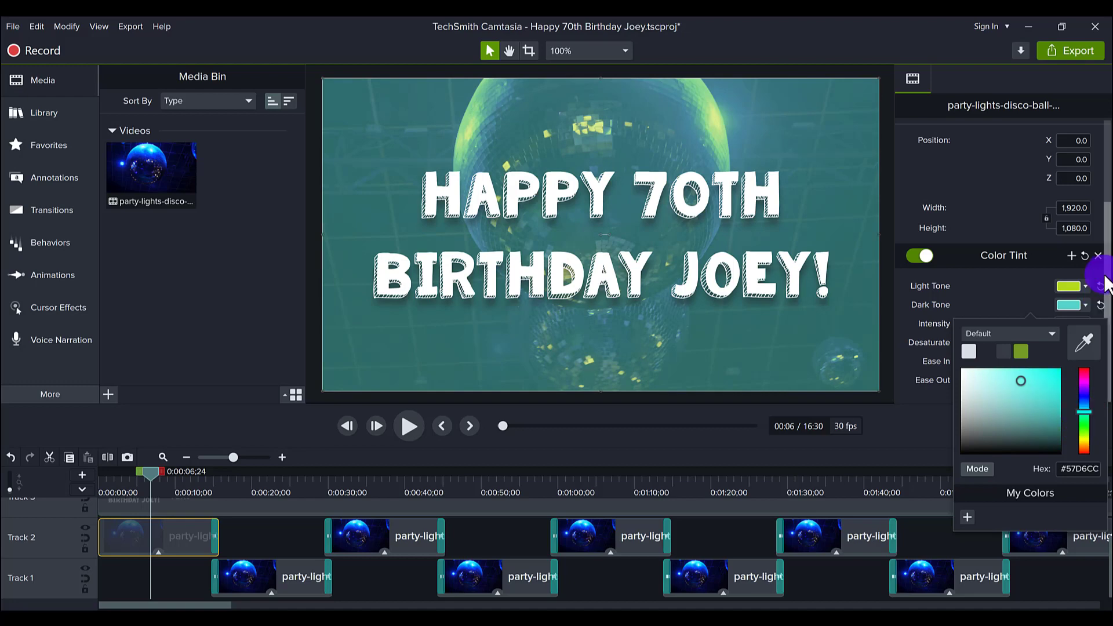
pyautogui.click(1101, 304)
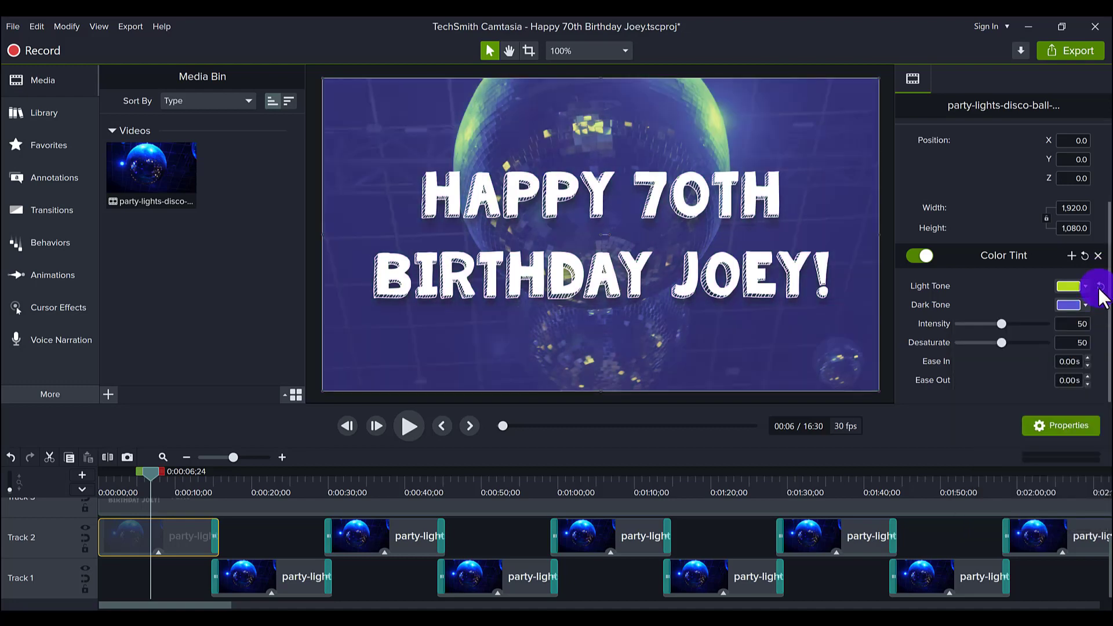
pyautogui.click(1101, 286)
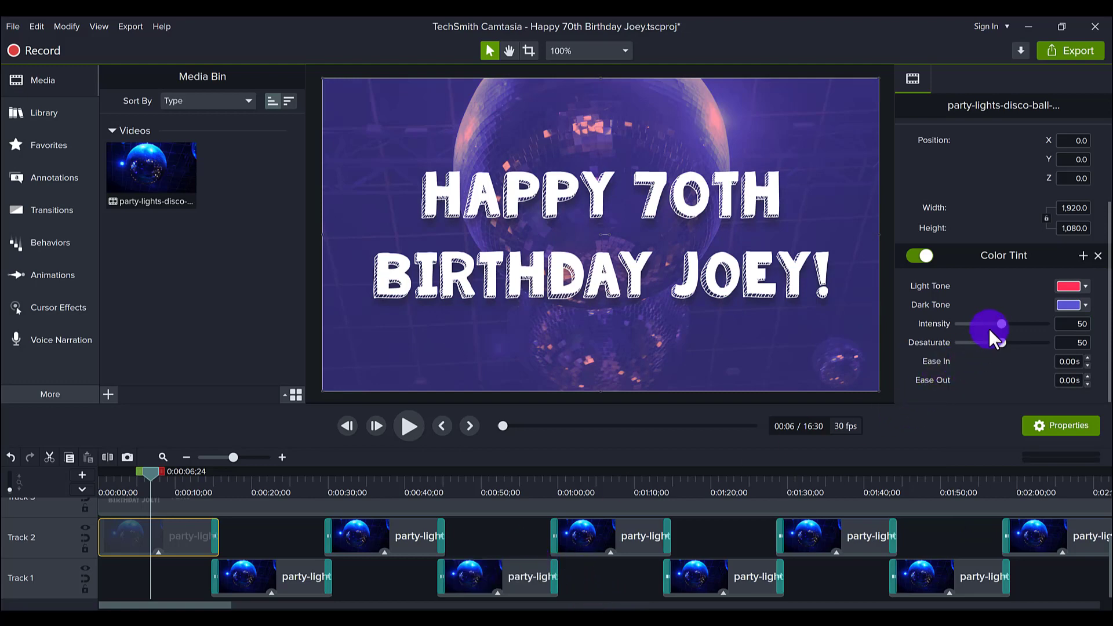
# - Try a Color Tint intensity of 39 and a desaturation of 42, and reset both values to their defaults
pyautogui.moveTo(998, 324); pyautogui.dragTo(992, 324)
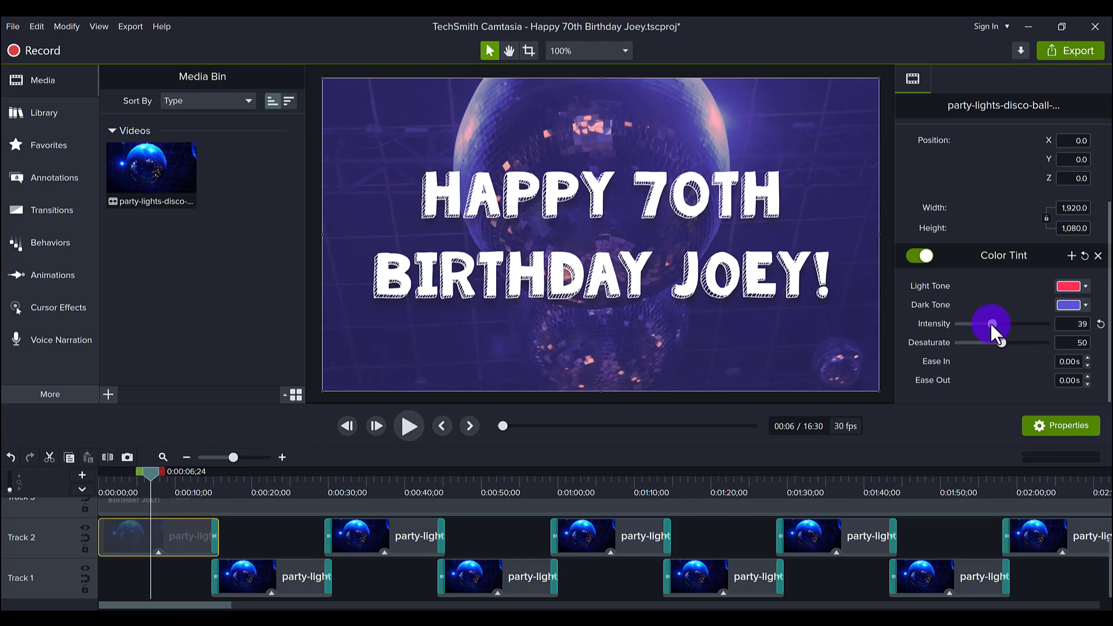
pyautogui.moveTo(1000, 342); pyautogui.dragTo(993, 343)
pyautogui.click(1101, 325)
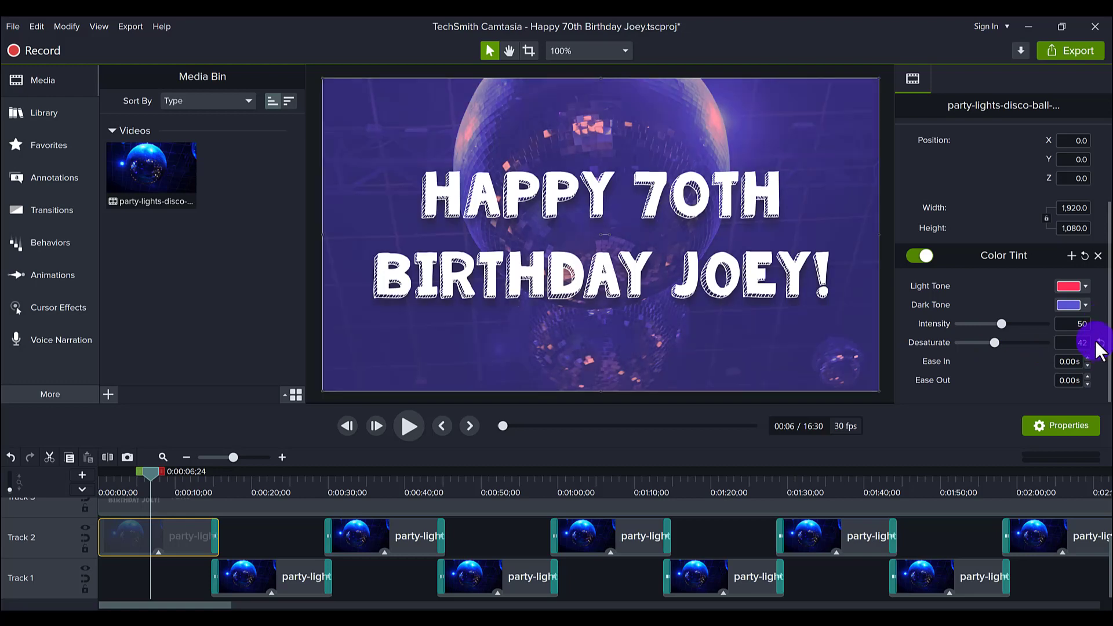
pyautogui.click(1100, 343)
# - Preview the alternating disco ball clips on Tracks 1 and 2 at several points between about 9 and 38 seconds
pyautogui.click(259, 486)
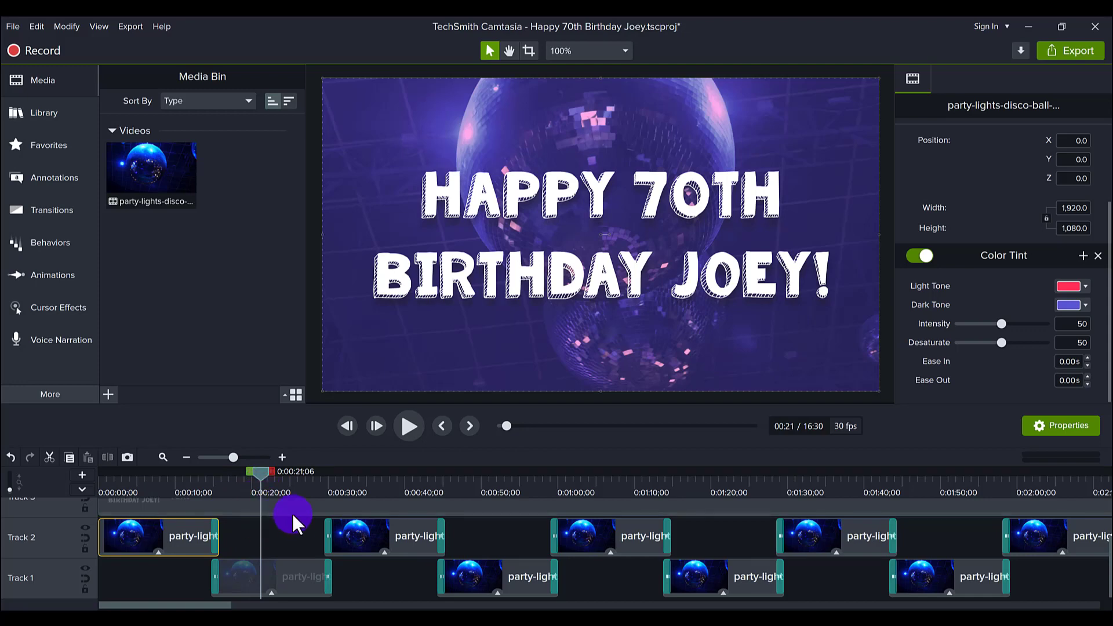
pyautogui.click(290, 543)
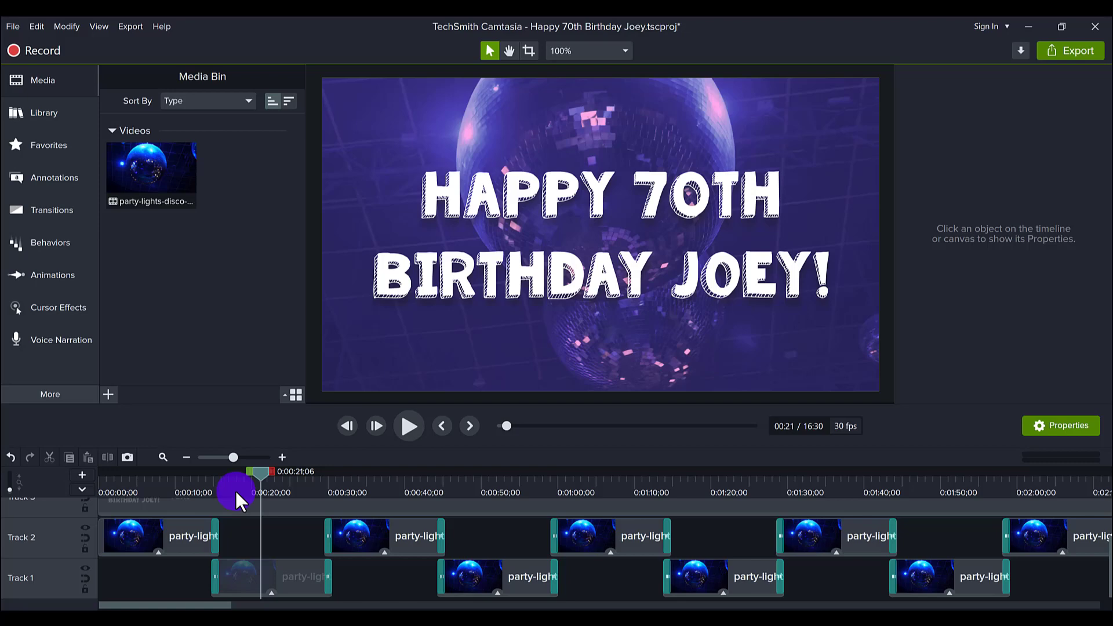
pyautogui.moveTo(200, 479); pyautogui.dragTo(168, 503)
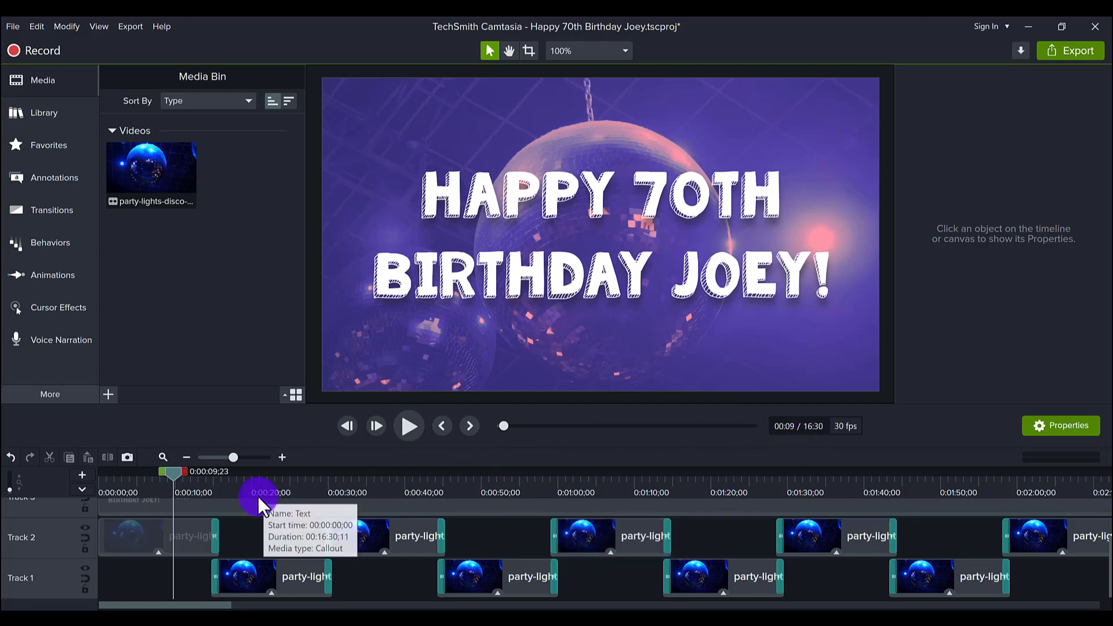
pyautogui.moveTo(257, 496)
pyautogui.mouseDown()
pyautogui.moveTo(272, 493)
pyautogui.moveTo(262, 502)
pyautogui.mouseUp()
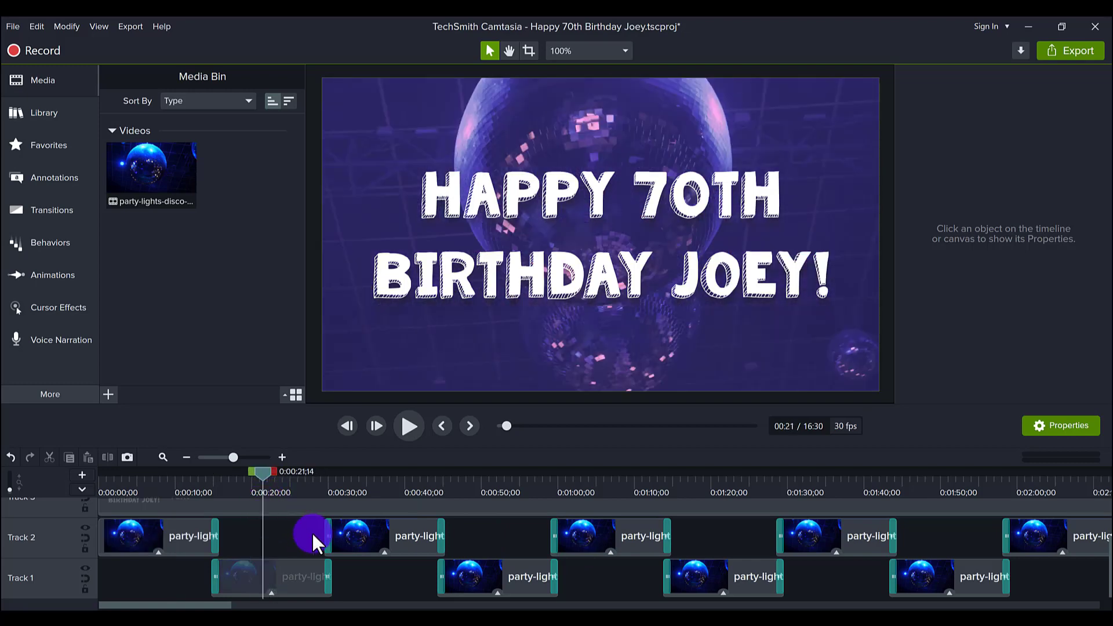
pyautogui.moveTo(318, 479); pyautogui.dragTo(277, 502)
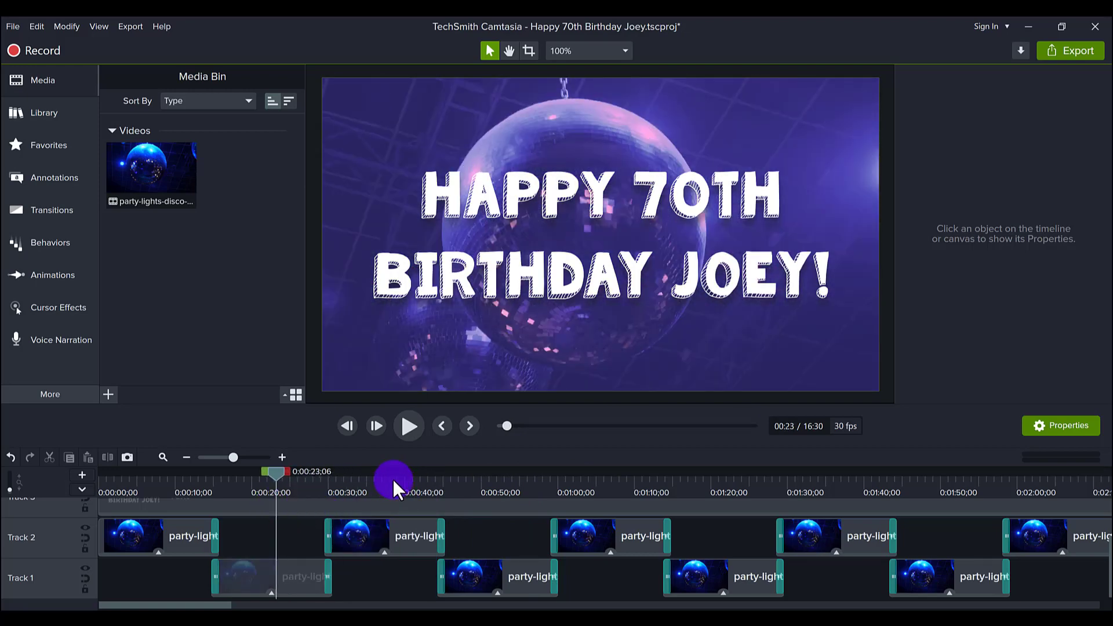
pyautogui.click(392, 478)
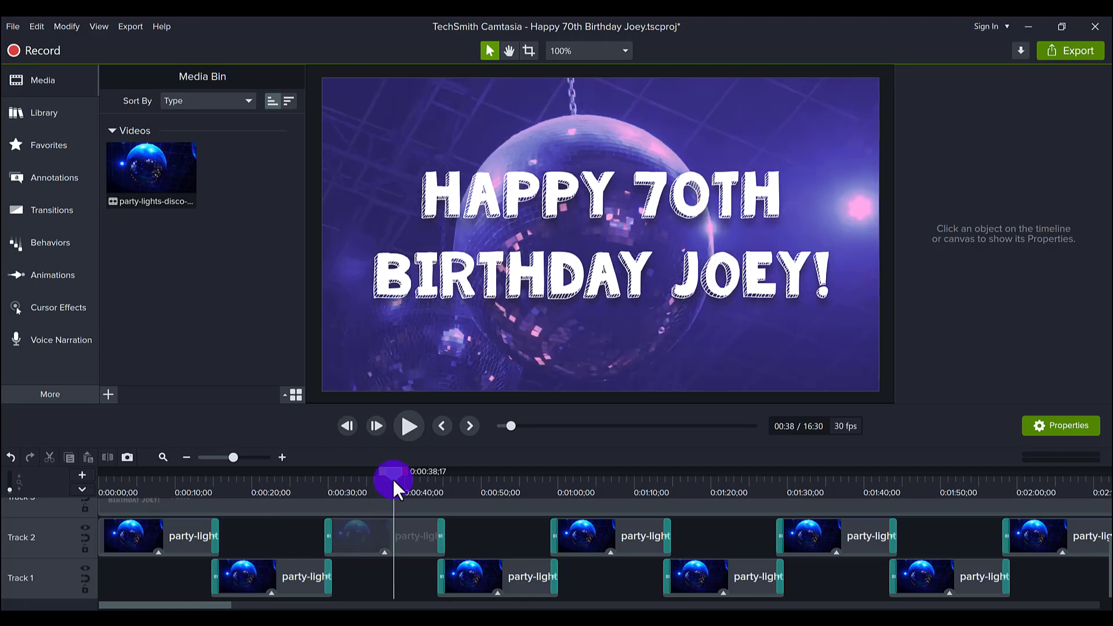
pyautogui.scroll(2, 584, 563)
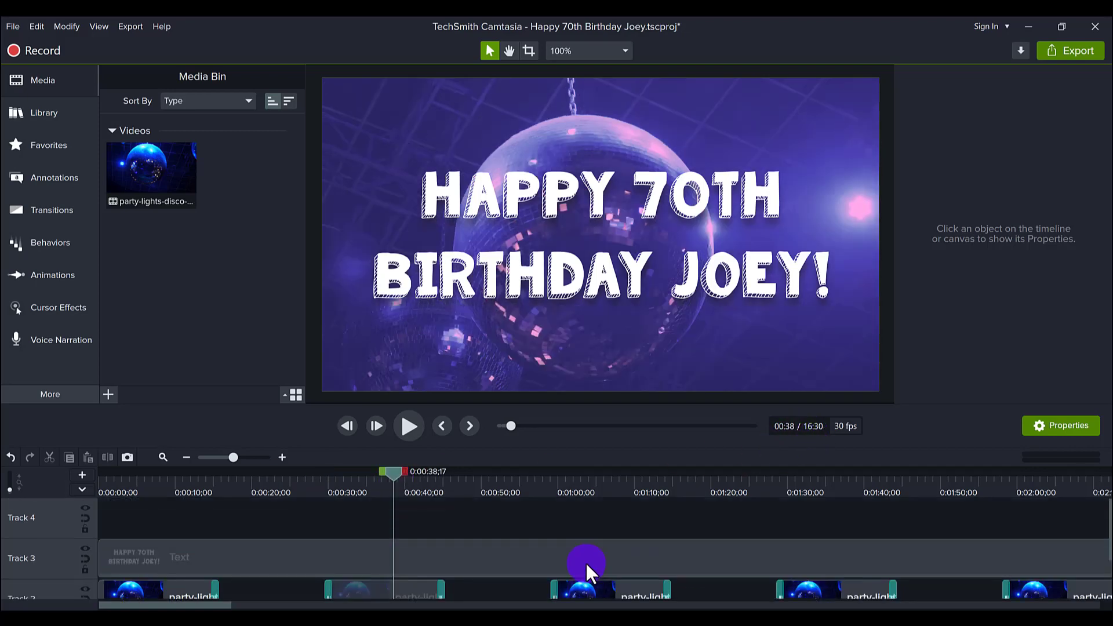
pyautogui.scroll(-2, 576, 563)
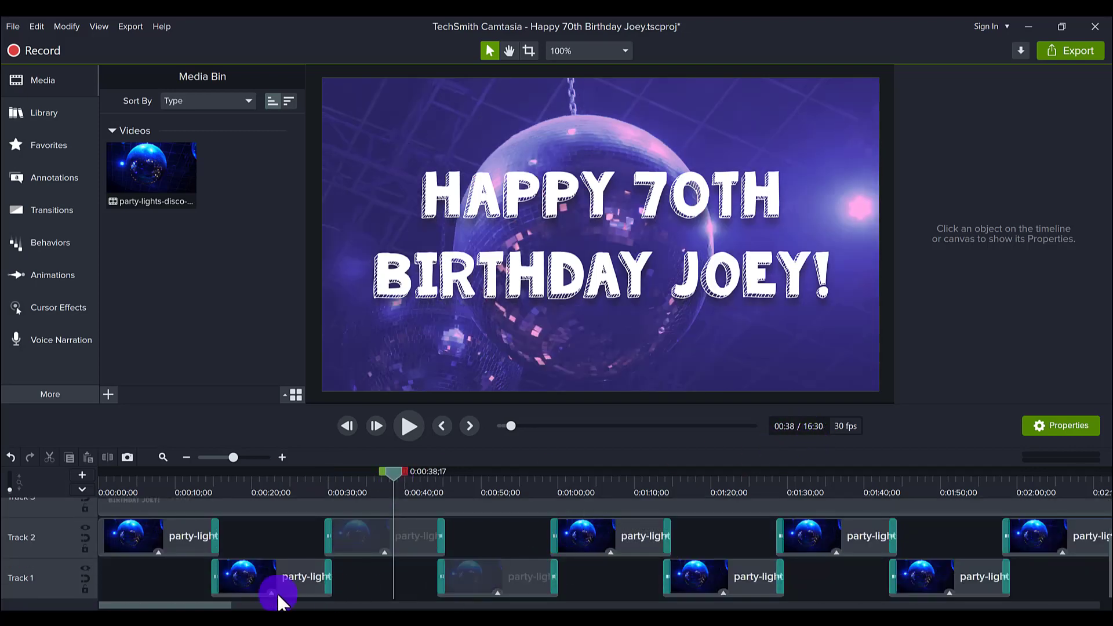
pyautogui.click(269, 480)
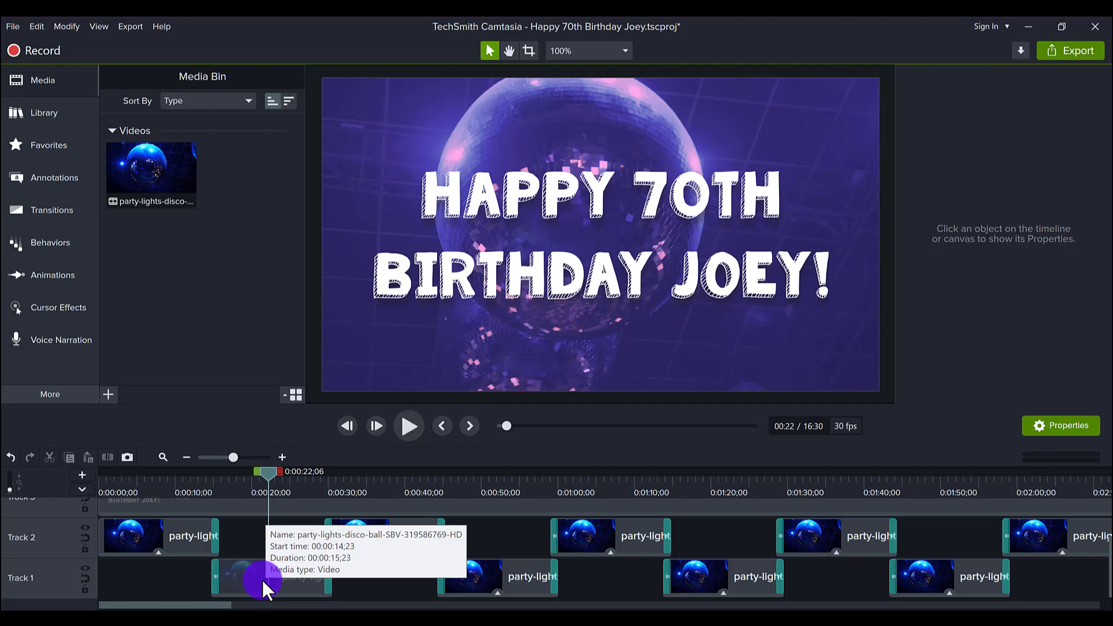
pyautogui.click(164, 548)
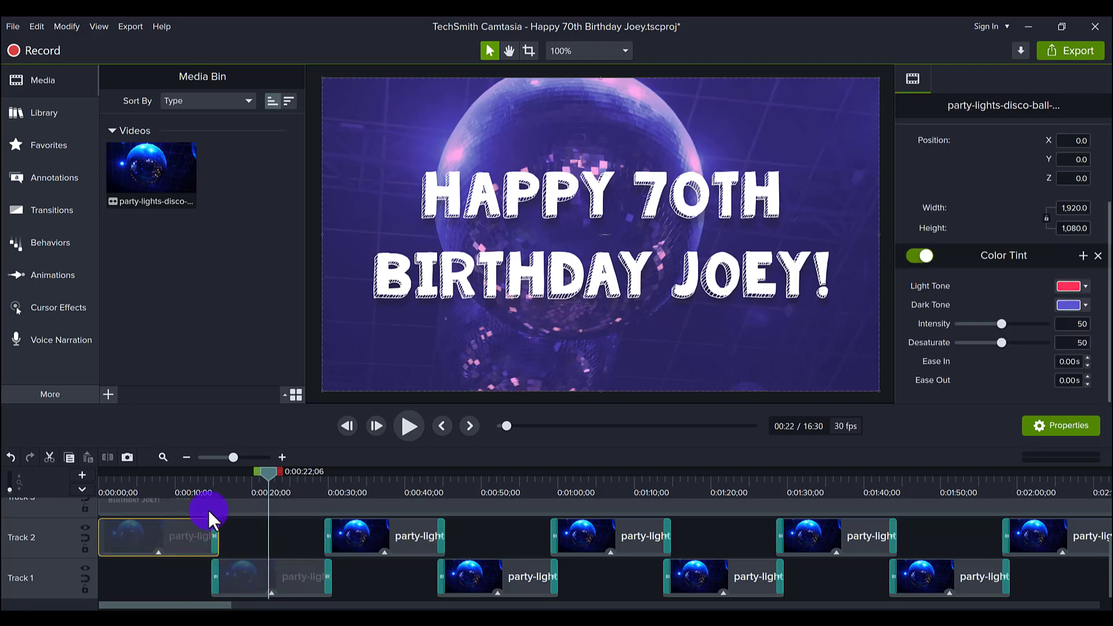
pyautogui.click(228, 482)
pyautogui.moveTo(298, 496); pyautogui.dragTo(309, 562)
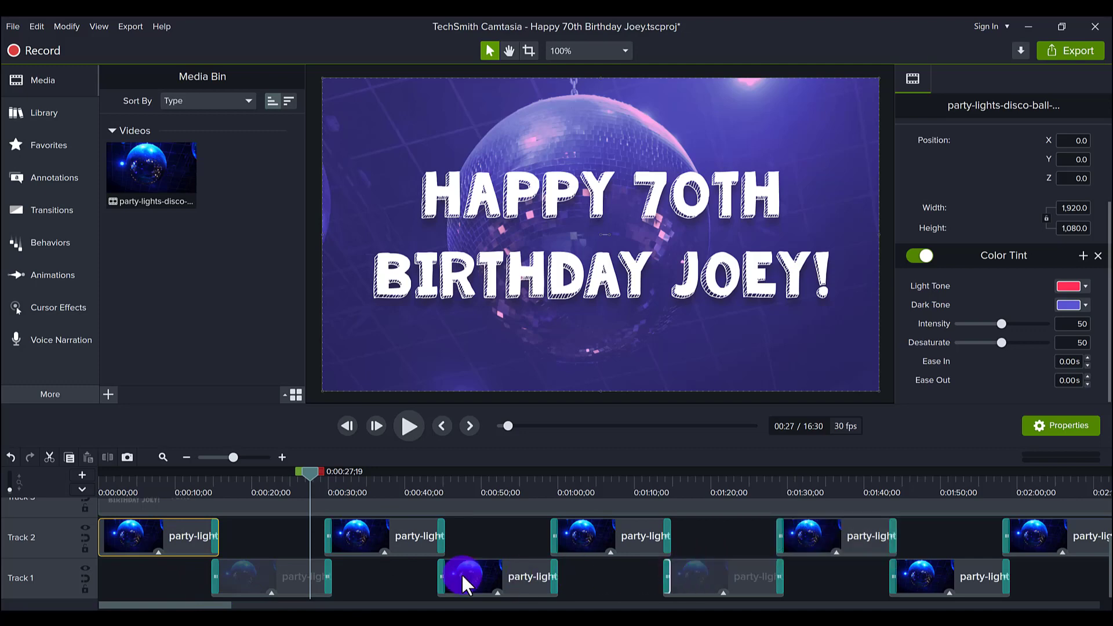
# - Trim the start and end of the first Track 1 clip to remove its overlap with the neighbouring Track 2 clips
pyautogui.click(278, 457)
pyautogui.click(278, 457)
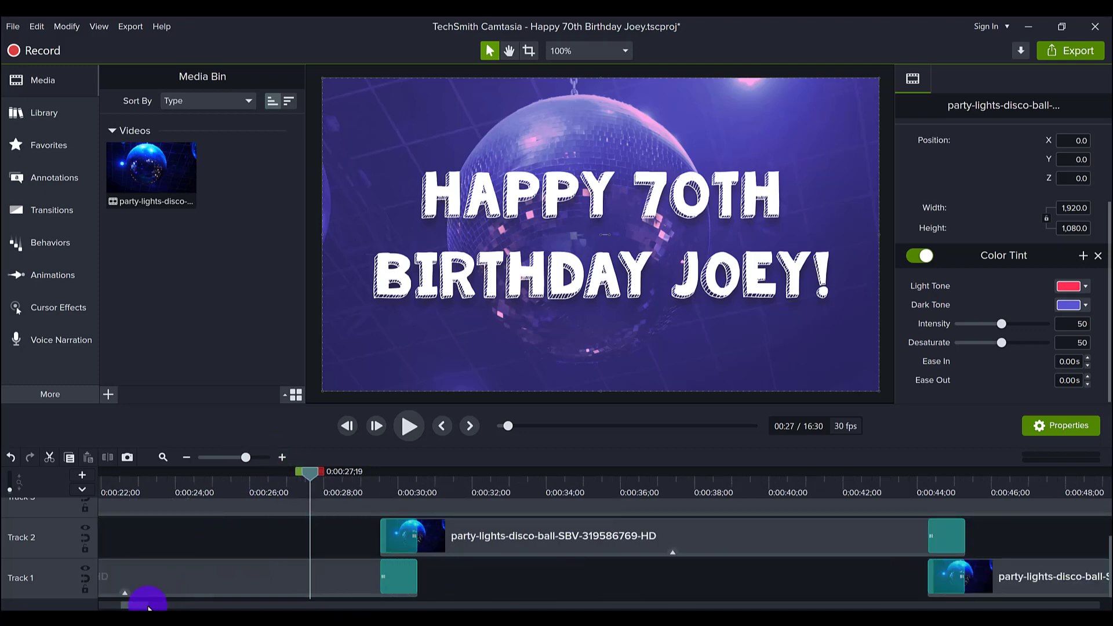
pyautogui.moveTo(142, 608); pyautogui.dragTo(121, 607)
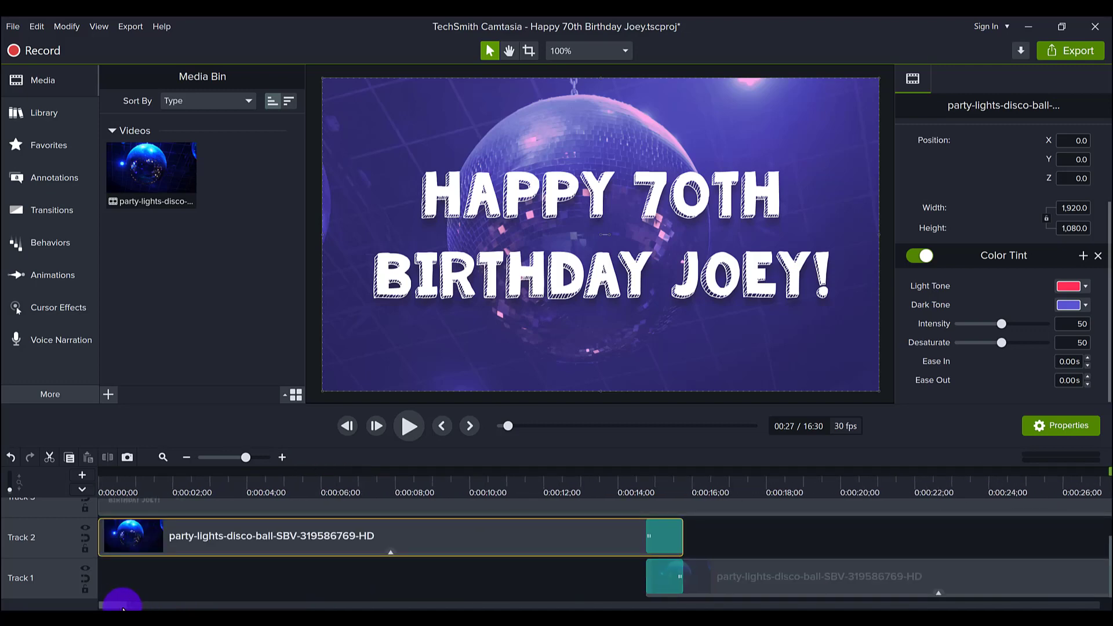
pyautogui.click(506, 538)
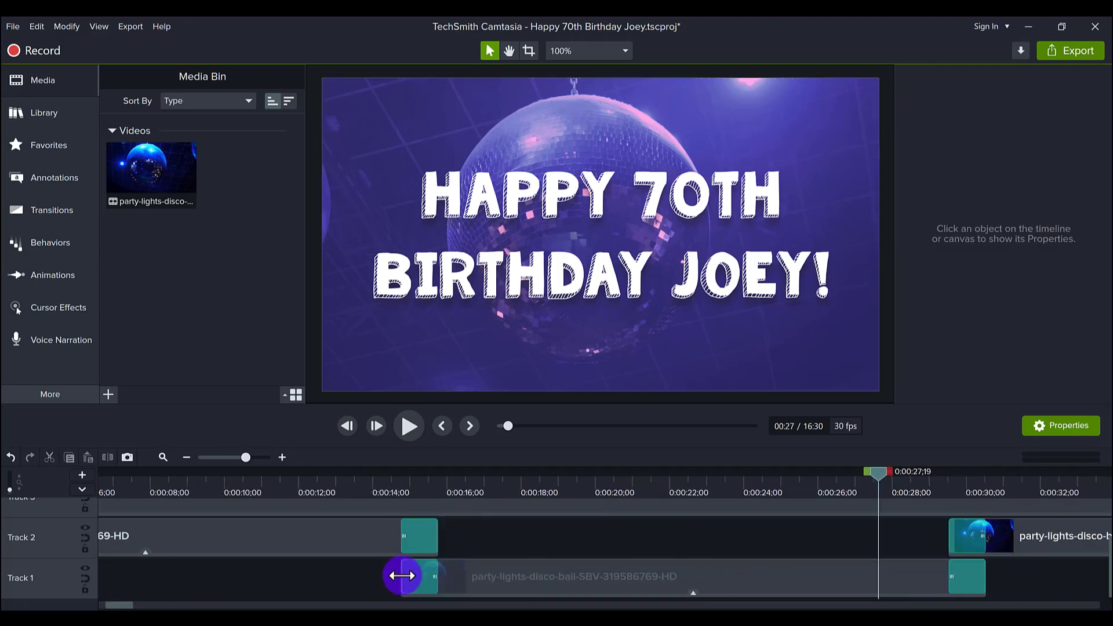
pyautogui.moveTo(402, 575); pyautogui.dragTo(440, 575)
pyautogui.click(968, 579)
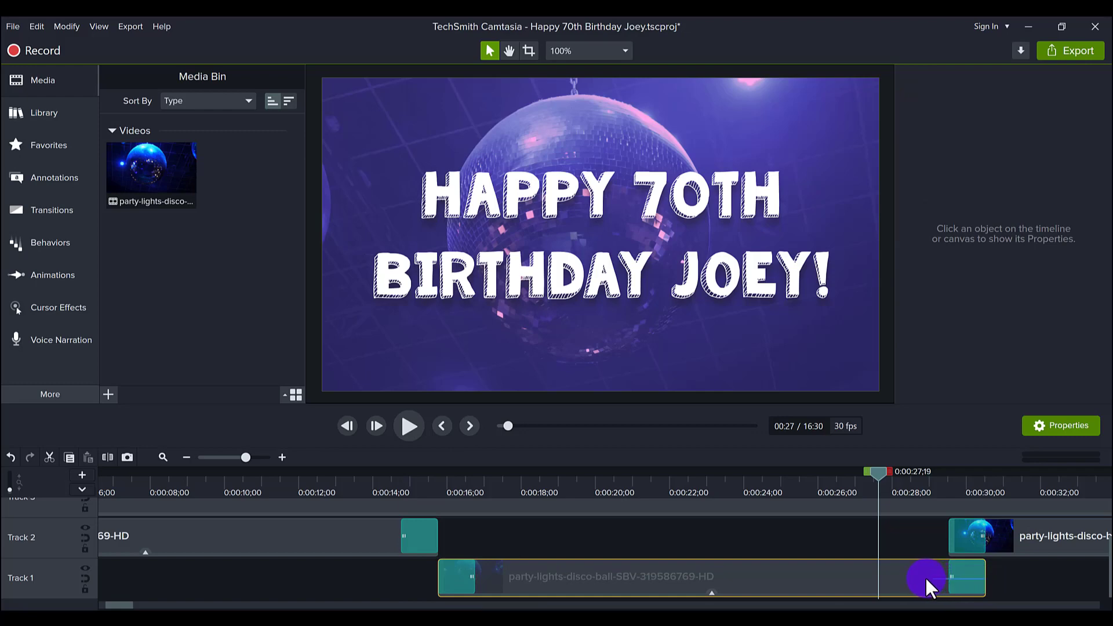
pyautogui.click(986, 577)
pyautogui.moveTo(984, 577); pyautogui.dragTo(947, 577)
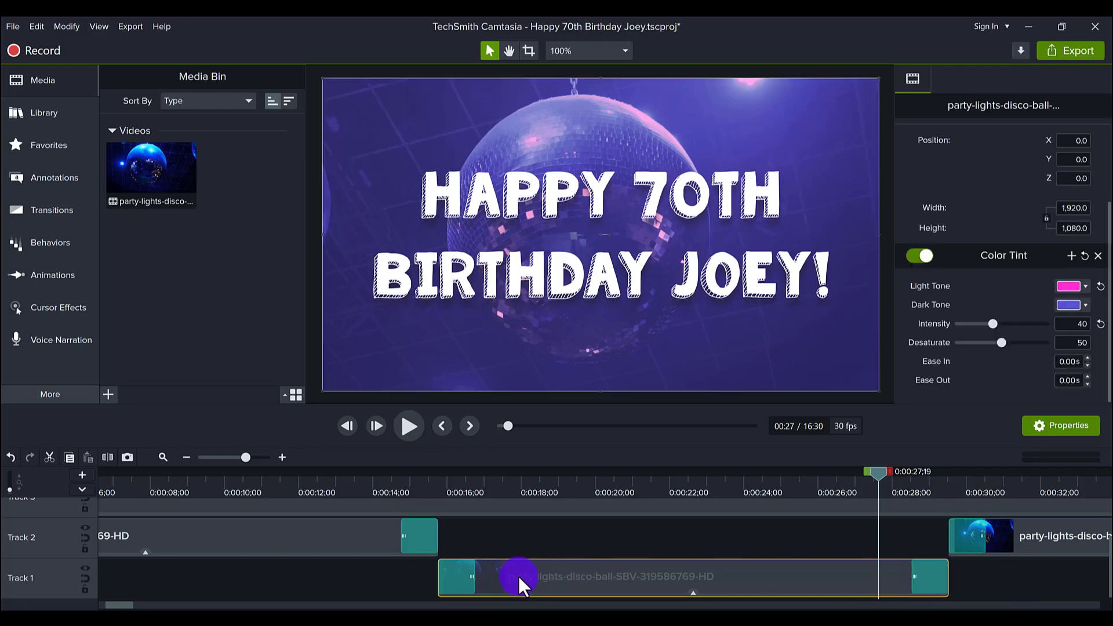
# - Delete the Fade transitions from both ends of the first Track 1 clip and from the facing ends of its Track 2 neighbours
pyautogui.click(462, 579)
pyautogui.press('Delete')
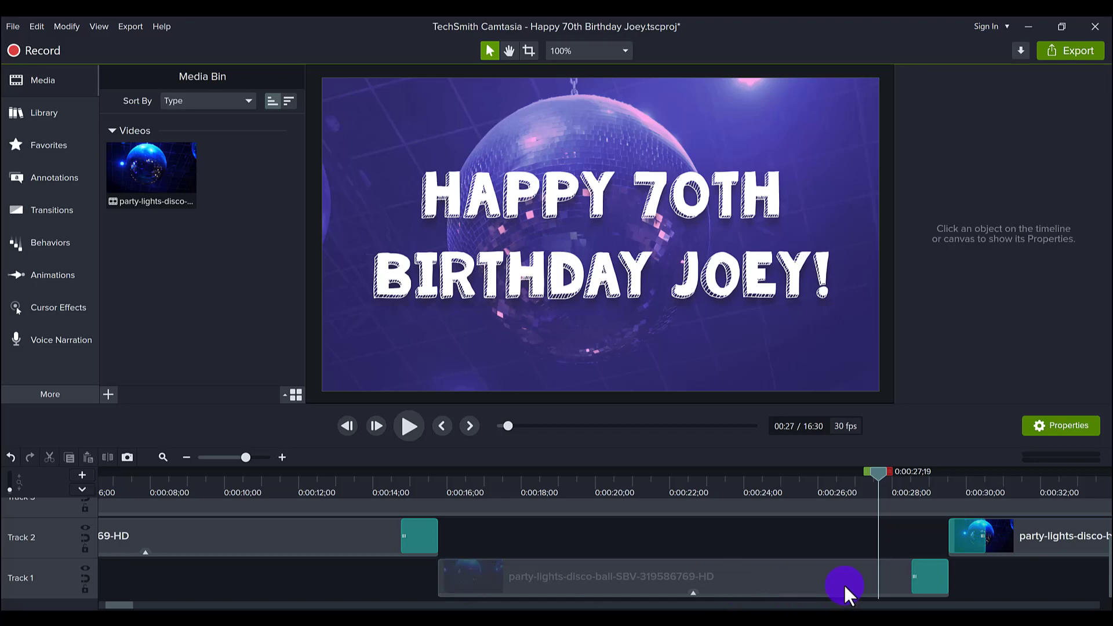
pyautogui.click(935, 578)
pyautogui.press('Delete')
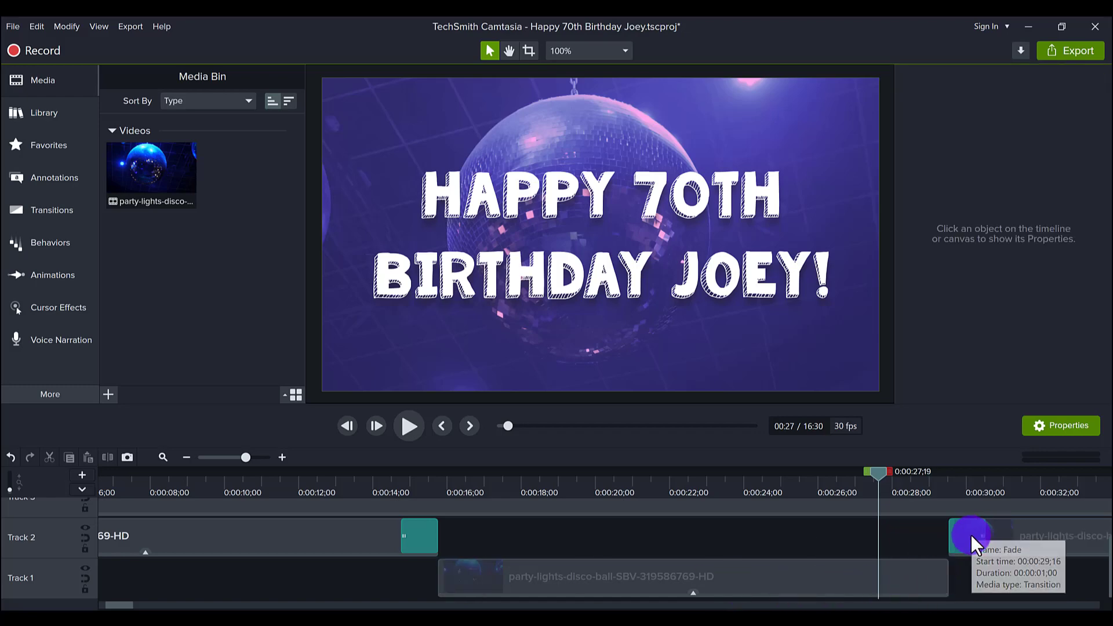
pyautogui.click(970, 534)
pyautogui.press('Delete')
pyautogui.click(404, 536)
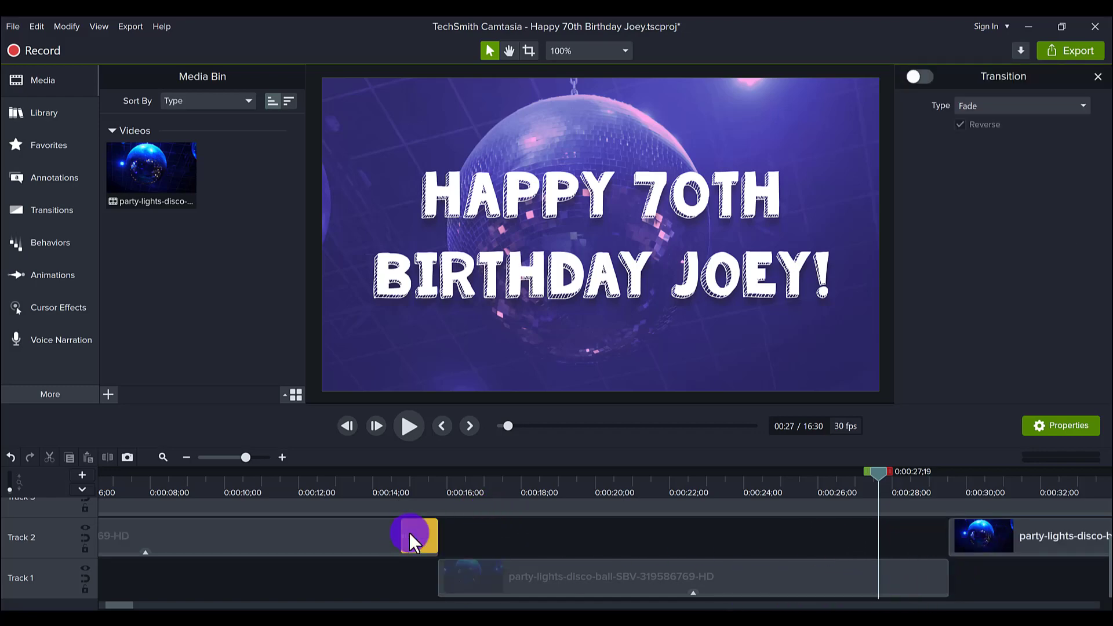
pyautogui.press('Delete')
# - Move the trimmed clip up between its neighbours on Track 2 and play the hard cut at about 15 seconds
pyautogui.moveTo(523, 585); pyautogui.dragTo(522, 520)
pyautogui.click(425, 487)
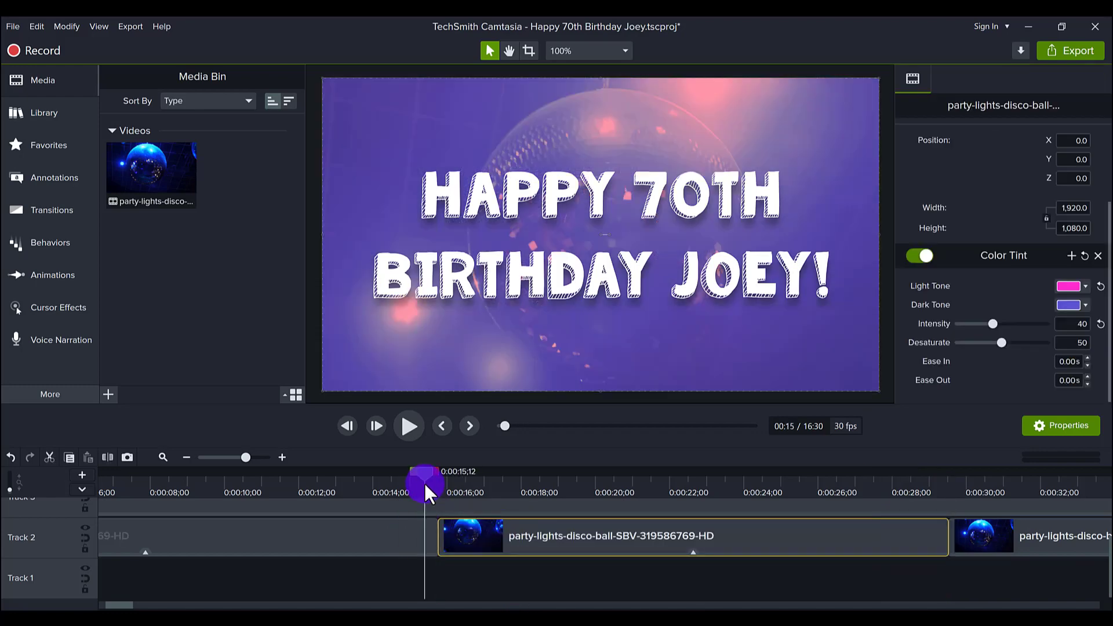
pyautogui.click(423, 484)
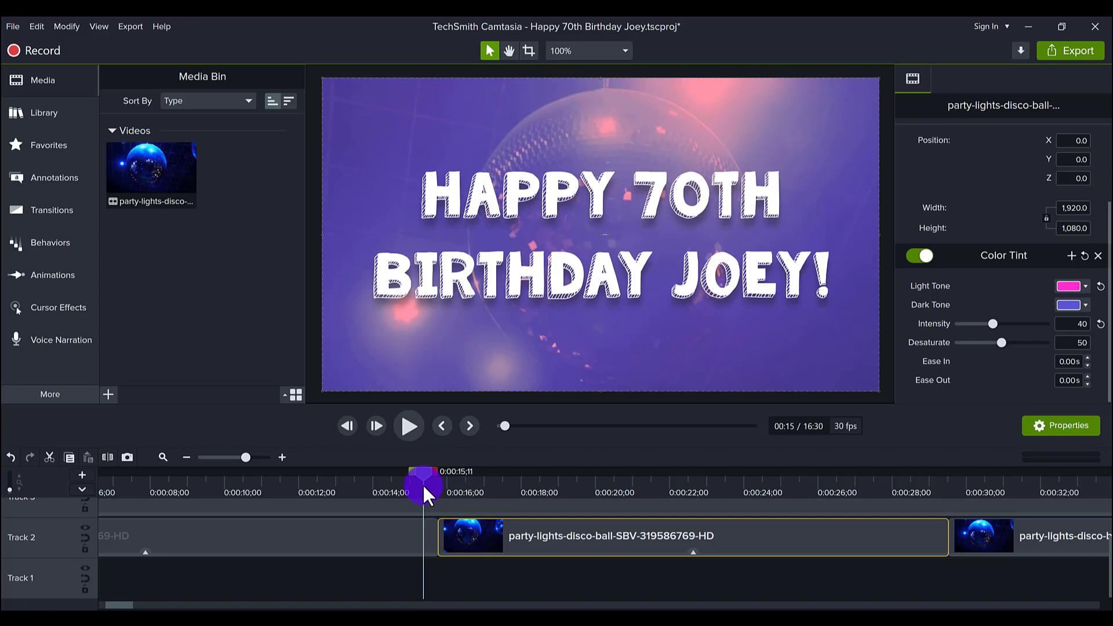
pyautogui.moveTo(505, 490); pyautogui.dragTo(417, 487)
pyautogui.click(413, 429)
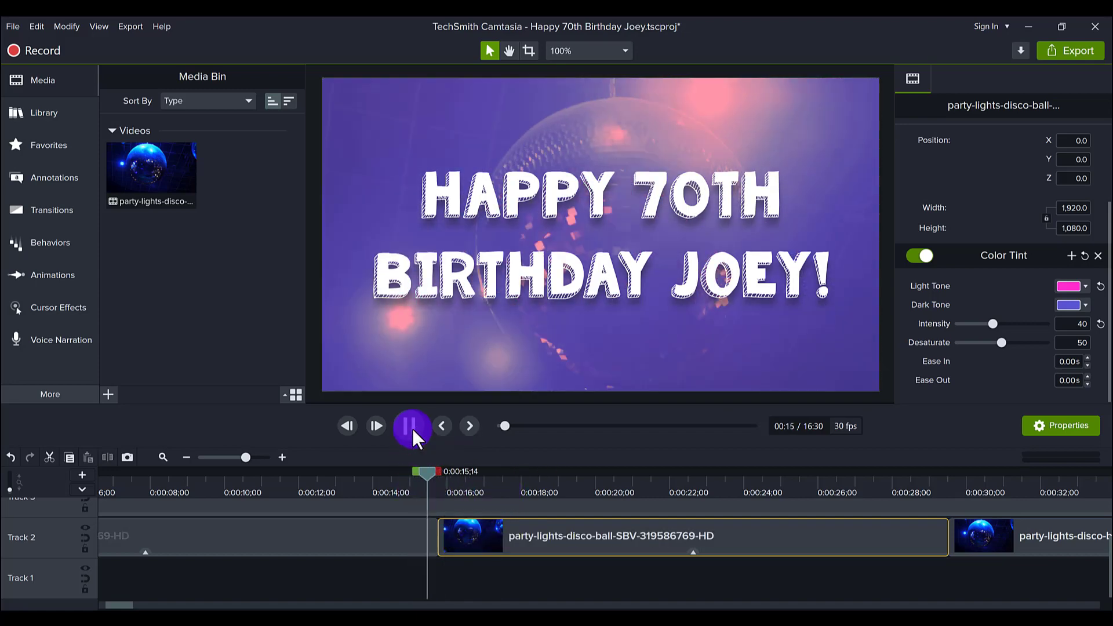
pyautogui.click(413, 429)
pyautogui.moveTo(419, 476); pyautogui.dragTo(426, 476)
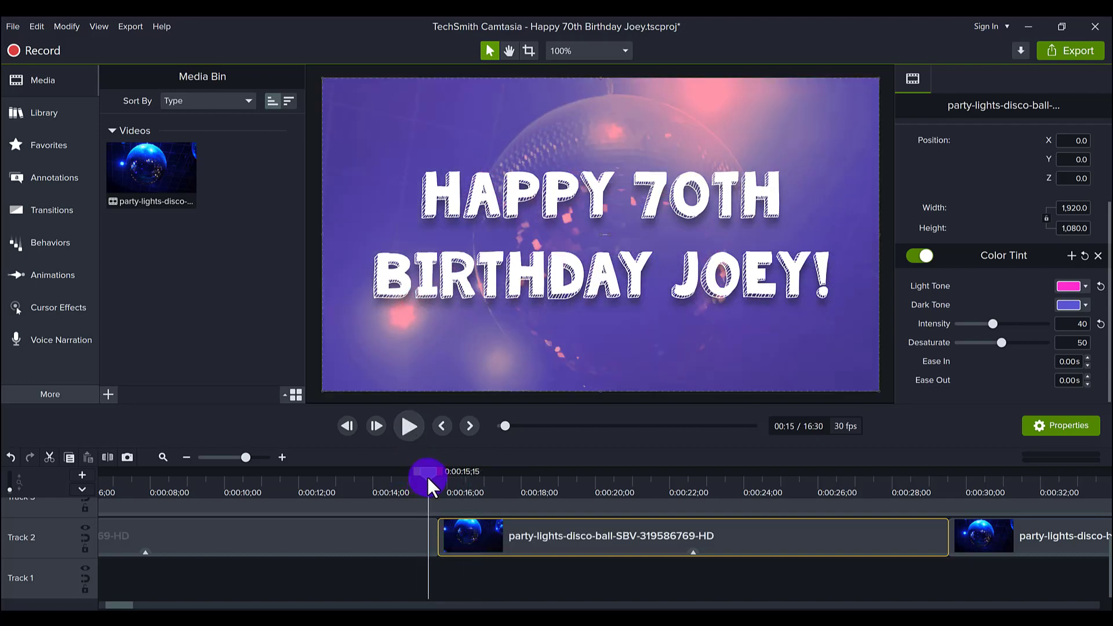
pyautogui.click(409, 430)
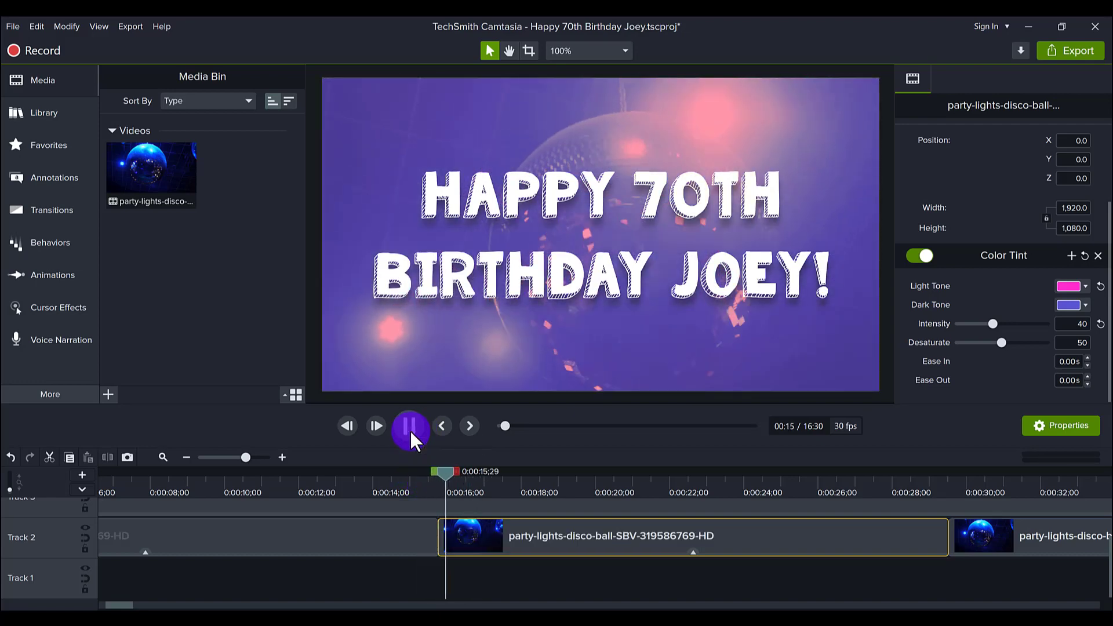
pyautogui.click(409, 429)
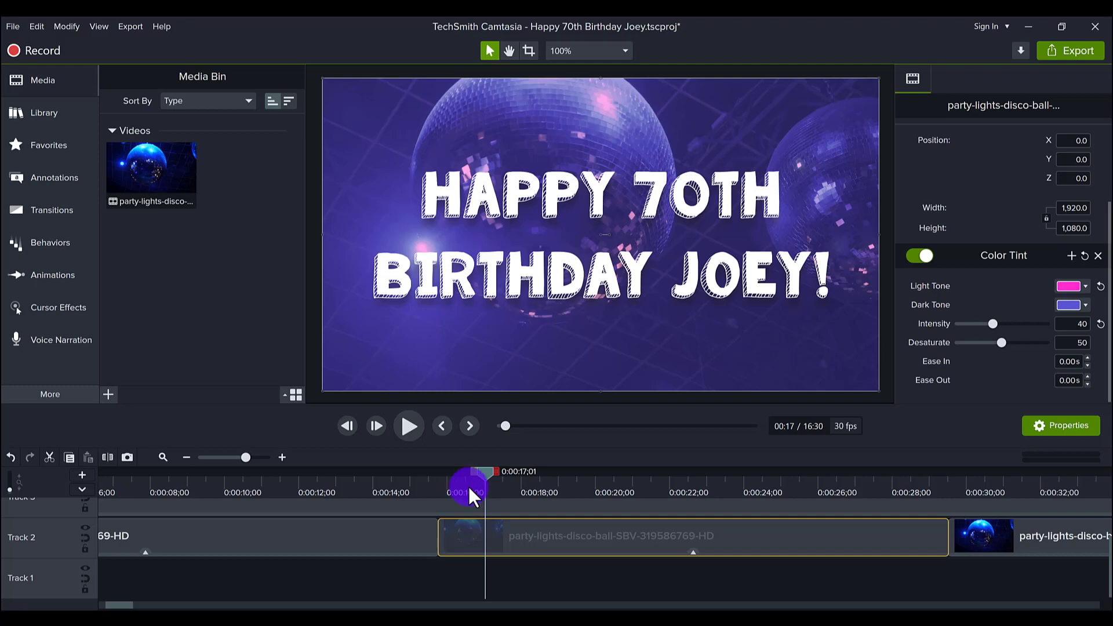
# - Move the clip back to Track 1 and extend its start to 00:00:14;24 and its end to overlap the next Track 2 clip
pyautogui.moveTo(533, 538); pyautogui.dragTo(532, 574)
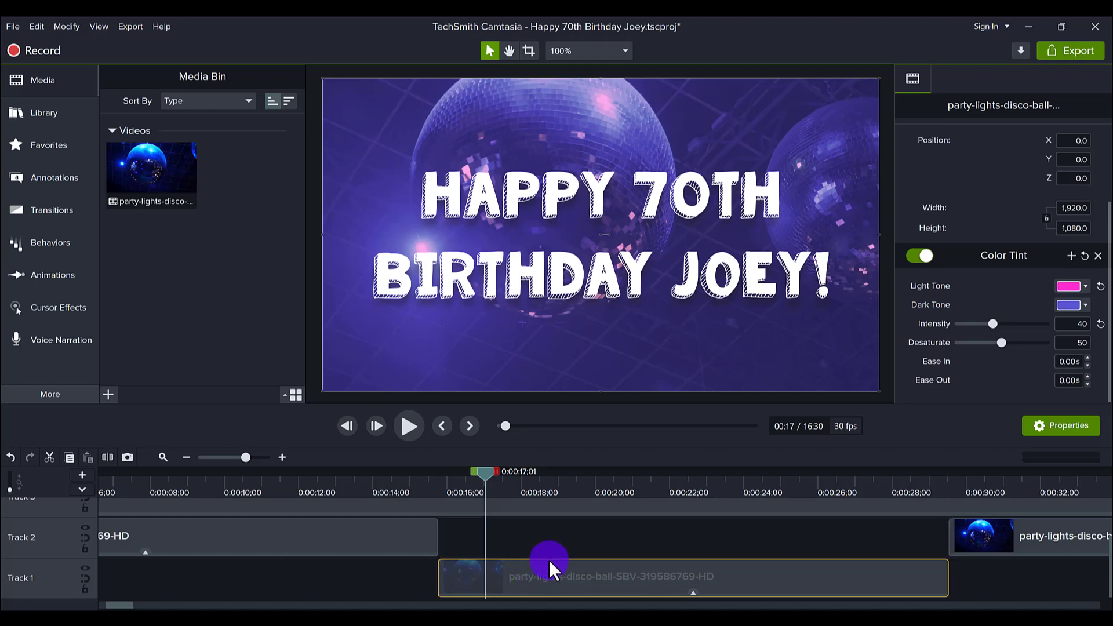
pyautogui.moveTo(443, 579); pyautogui.dragTo(402, 580)
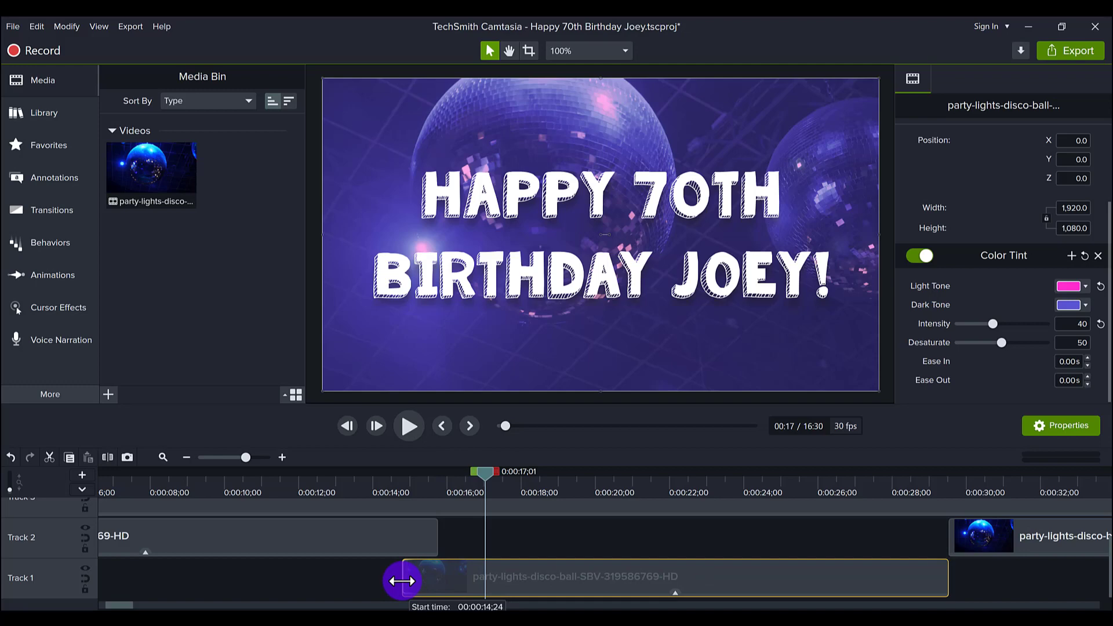
pyautogui.moveTo(948, 580); pyautogui.dragTo(994, 578)
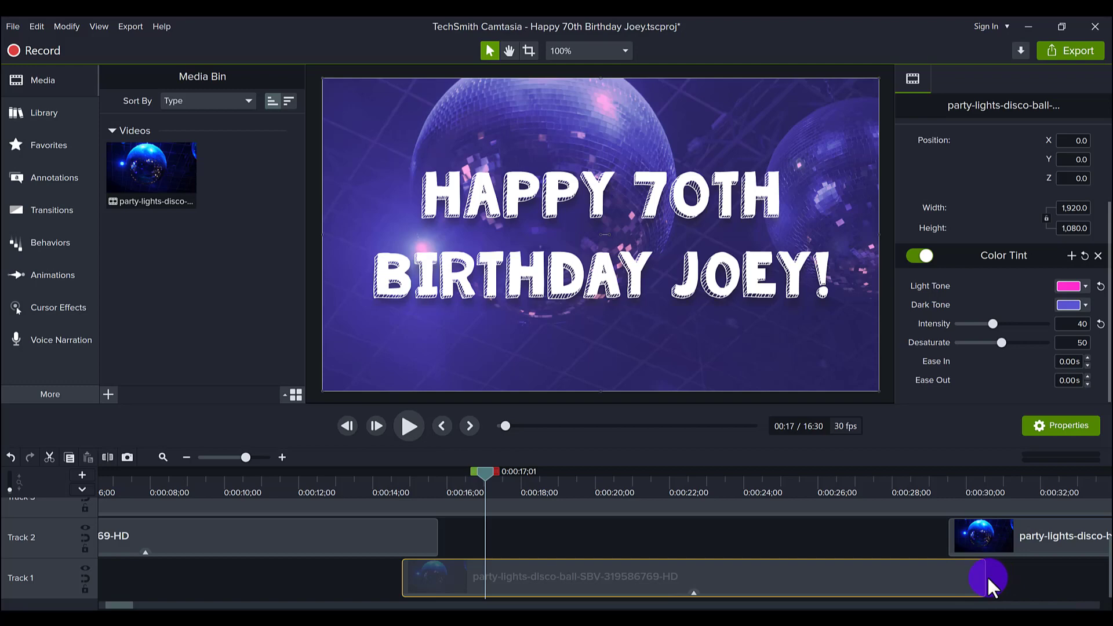
# - Play the overlap between the first Track 2 clip and the Track 1 clip from about 14 seconds, without transitions
pyautogui.click(381, 486)
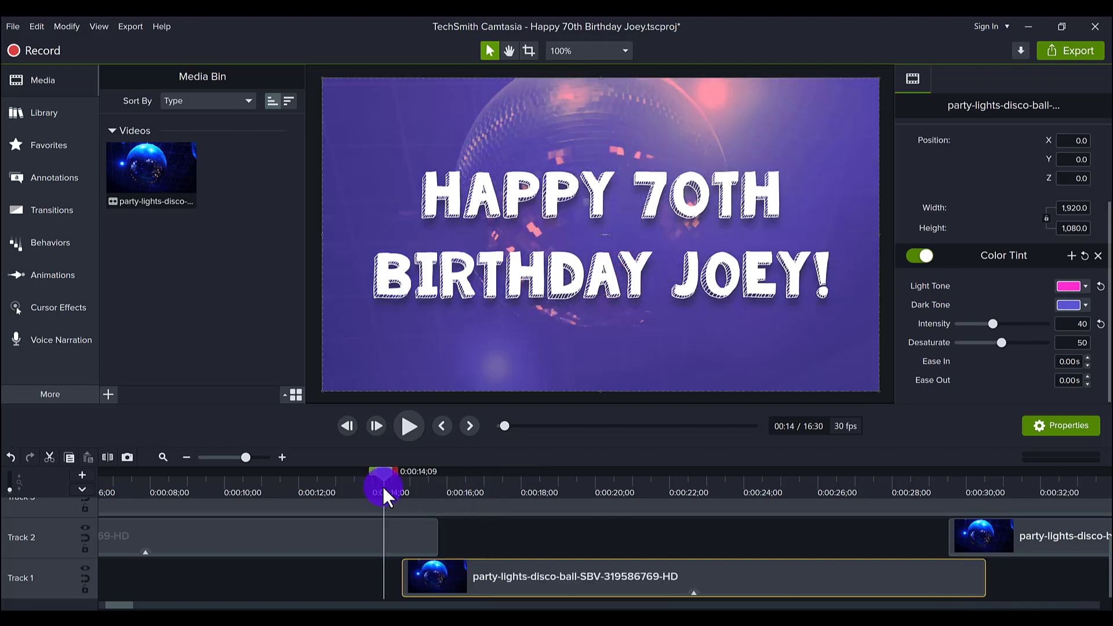
pyautogui.click(409, 428)
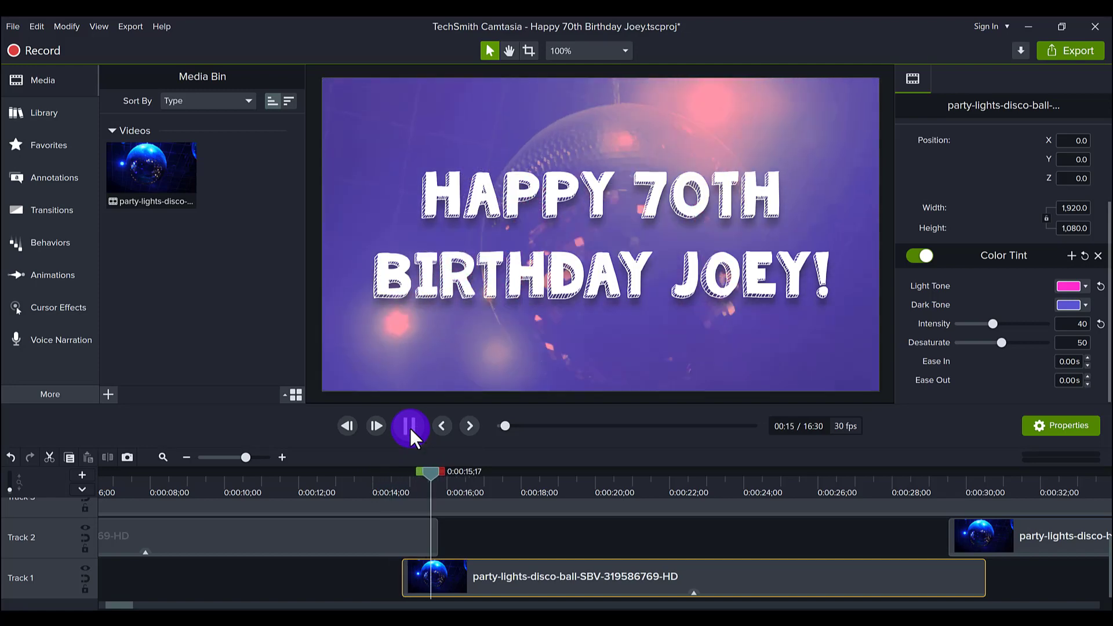
pyautogui.click(409, 429)
pyautogui.click(525, 547)
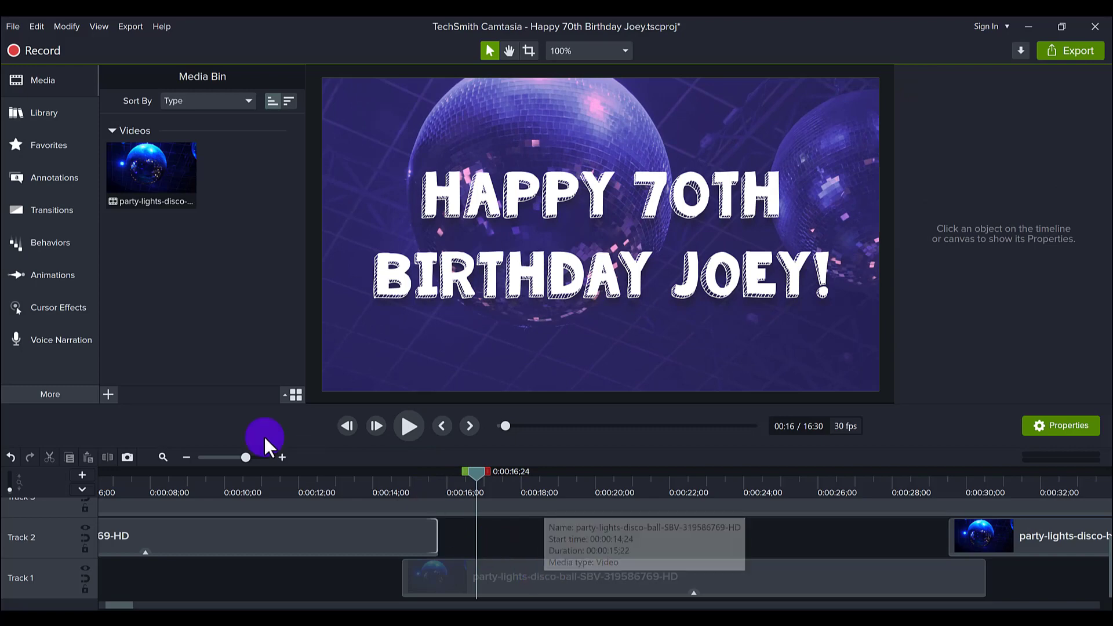
# - Add Fade transitions to the end of the first Track 2 clip and the start of the overlapping Track 1 clip
pyautogui.click(18, 213)
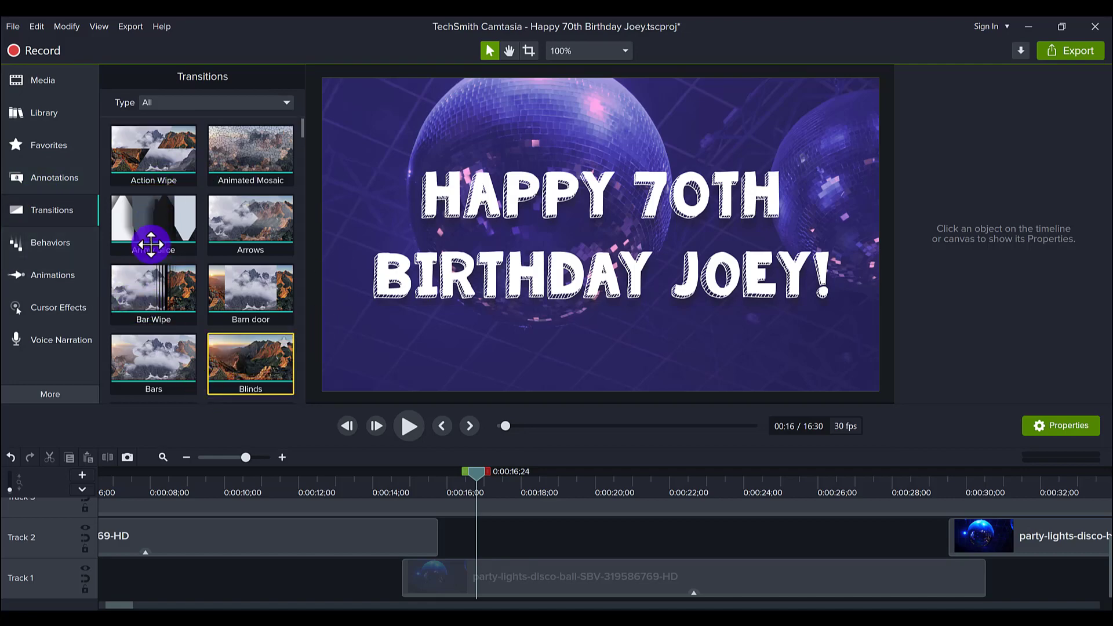
pyautogui.click(18, 145)
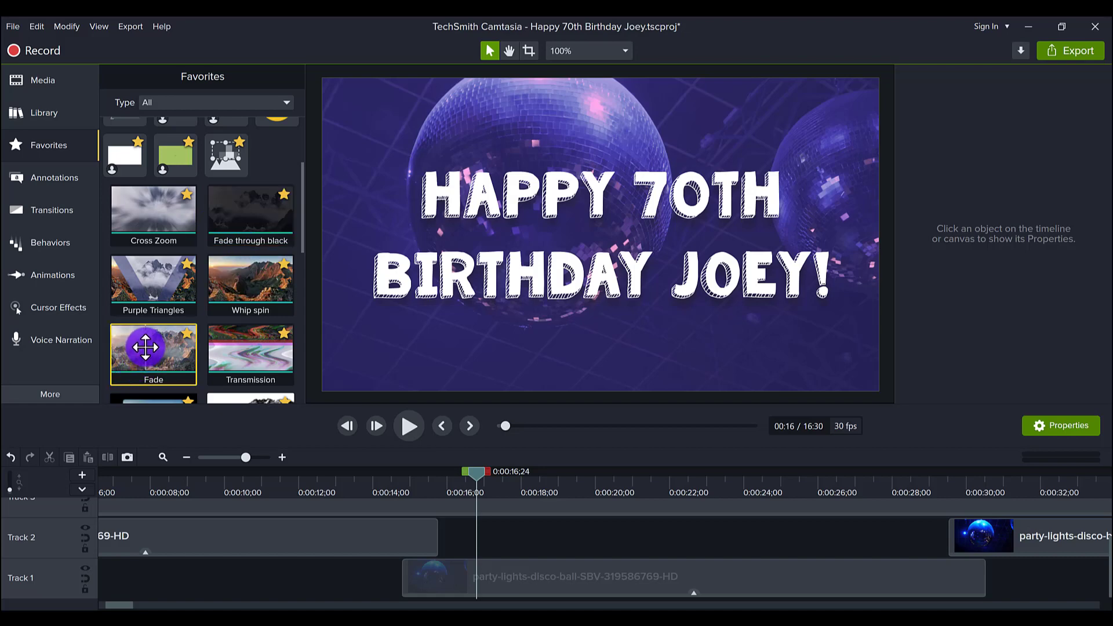
pyautogui.moveTo(145, 347); pyautogui.dragTo(409, 539)
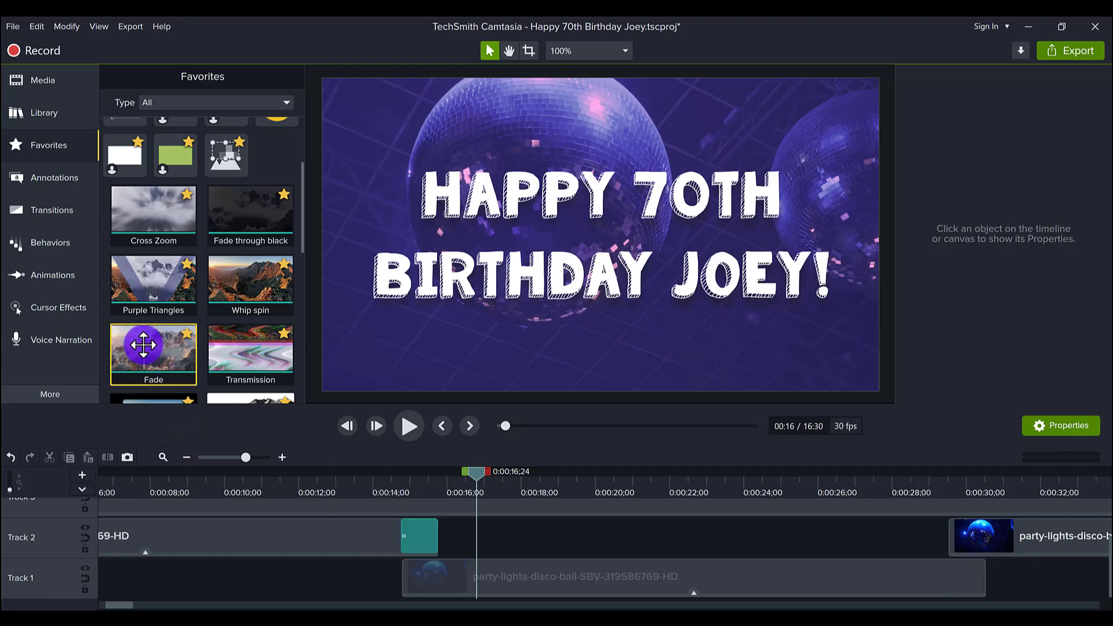
pyautogui.moveTo(154, 347); pyautogui.dragTo(408, 576)
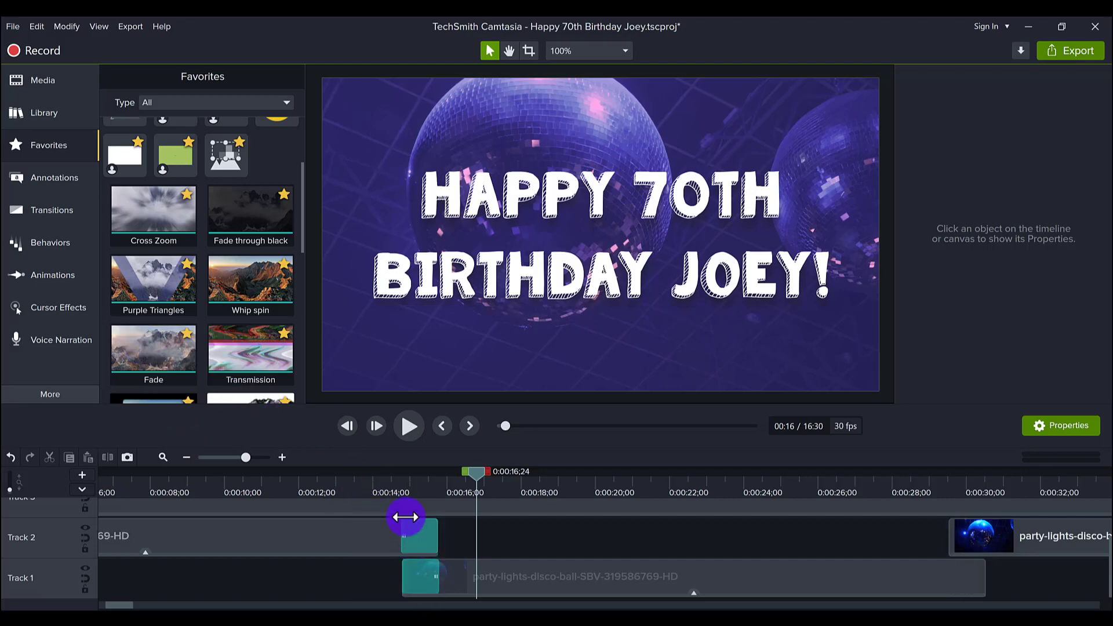
# - Play the first faded overlap from 0:00:14;18 to check the blend between the two clips
pyautogui.click(394, 477)
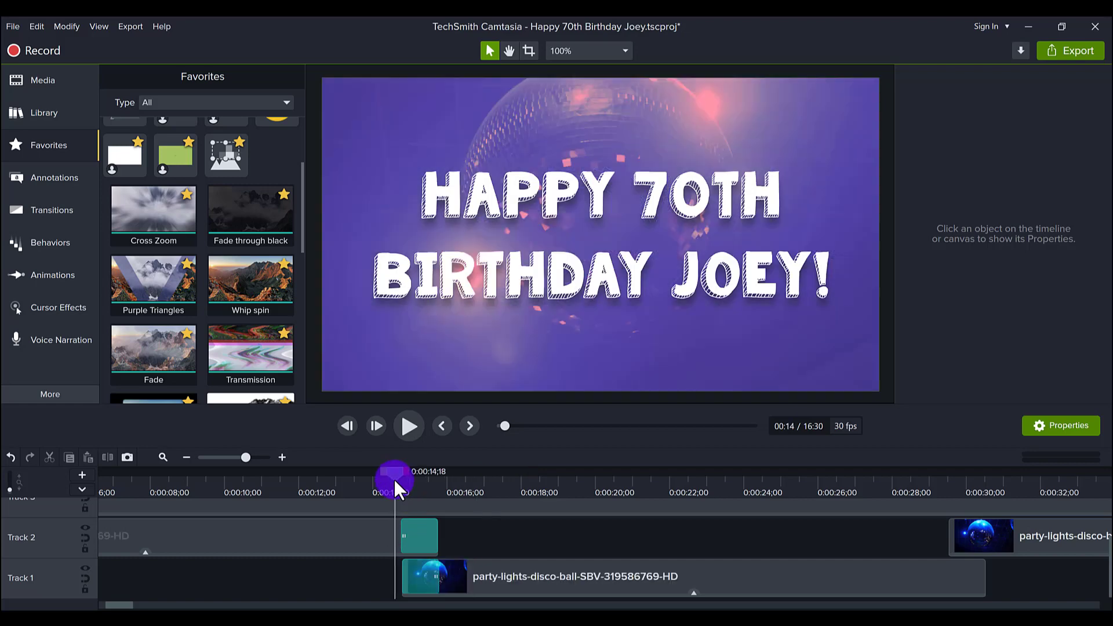
pyautogui.click(408, 426)
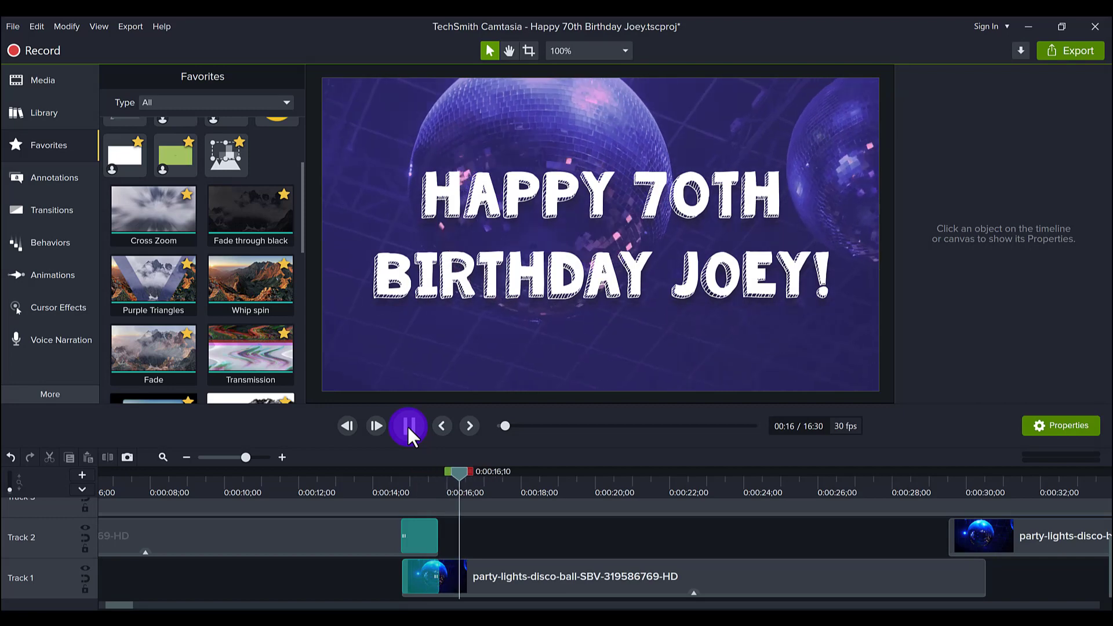
pyautogui.click(408, 426)
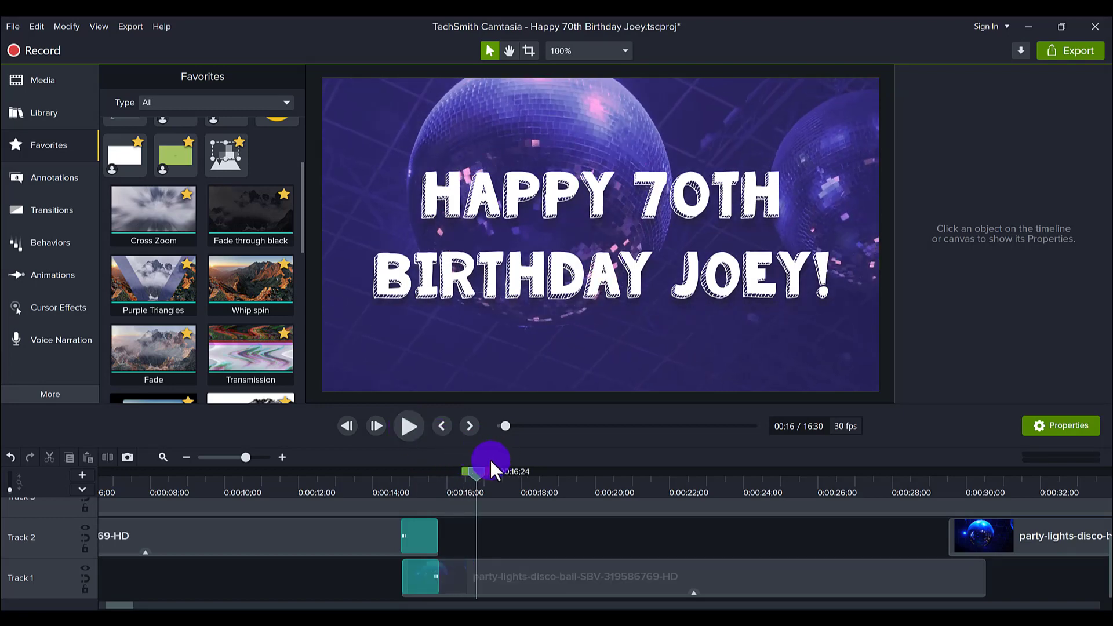
# - Add Fade transitions where the first Track 1 clip's end overlaps the next Track 2 clip, and scrub through that overlap
pyautogui.moveTo(155, 379); pyautogui.dragTo(963, 575)
pyautogui.click(938, 486)
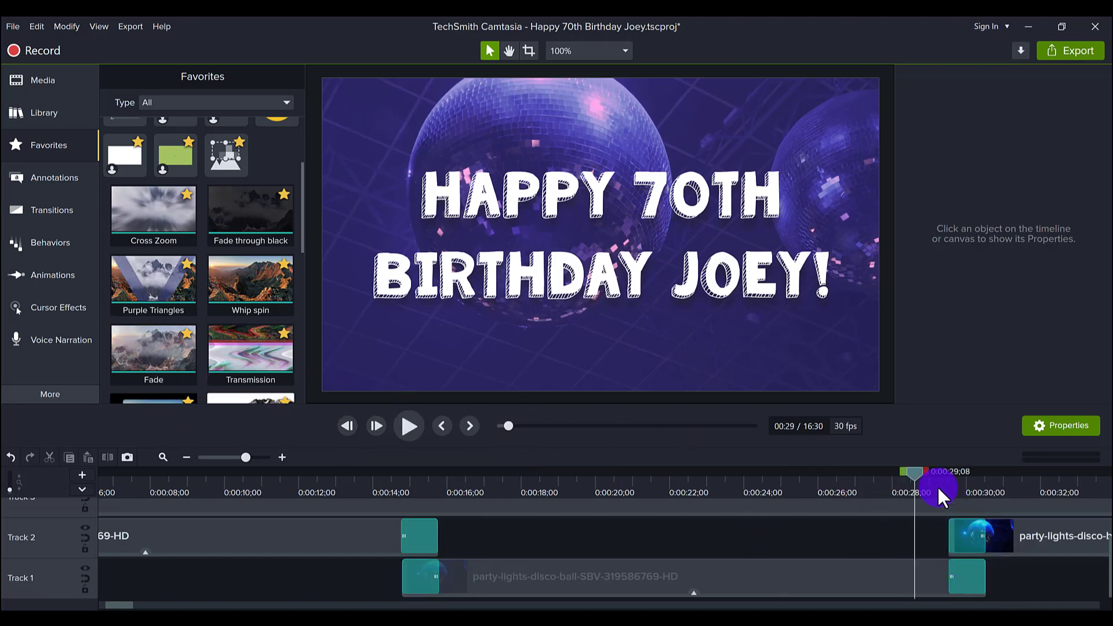
pyautogui.moveTo(938, 486); pyautogui.dragTo(1017, 492)
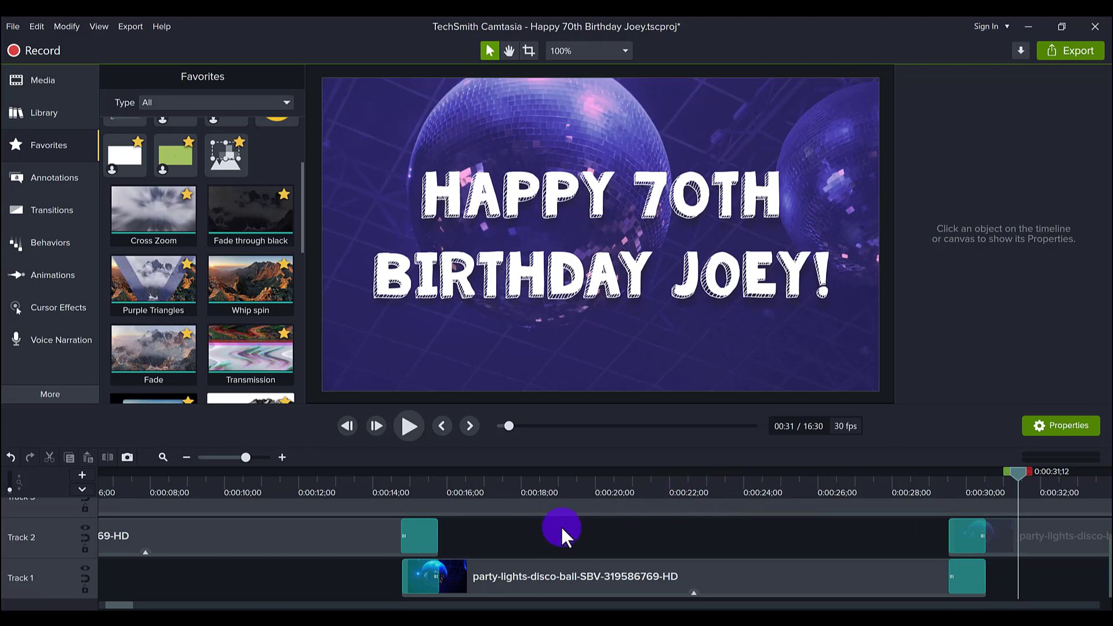
# - Examine the alternating, overlapping background clips on Tracks 1 and 2 in a wider timeline view
pyautogui.click(185, 457)
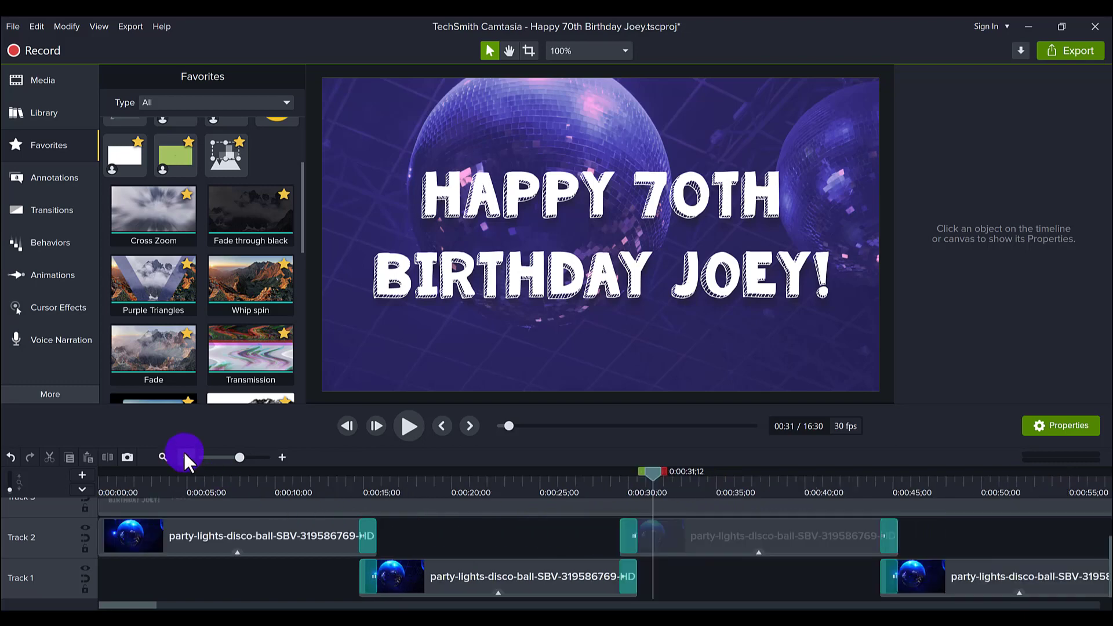
pyautogui.moveTo(399, 540); pyautogui.dragTo(342, 568)
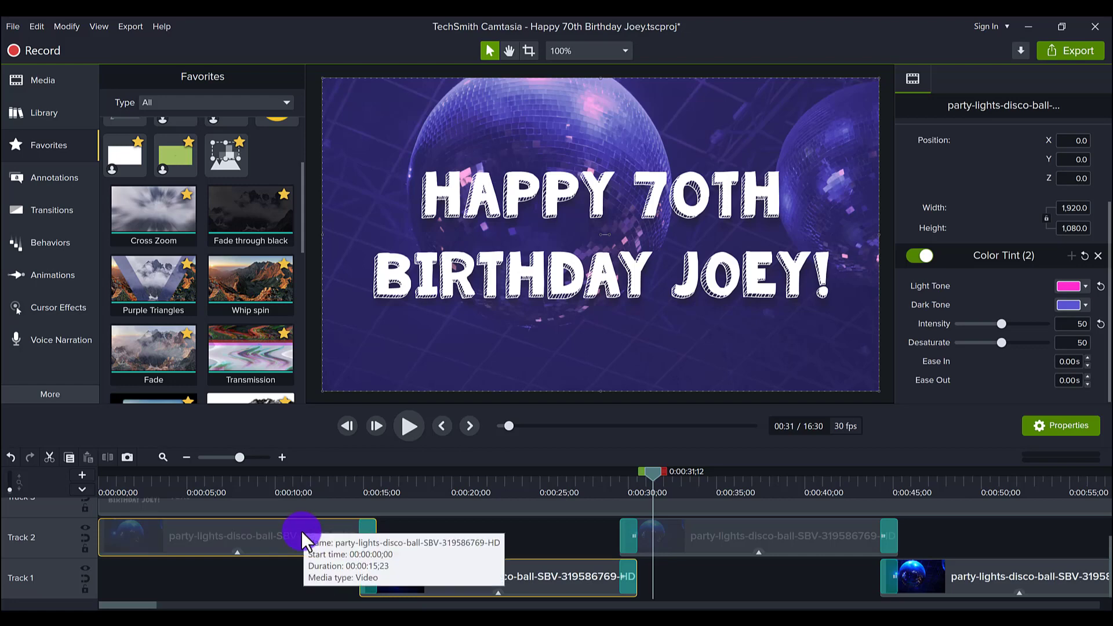
pyautogui.click(792, 586)
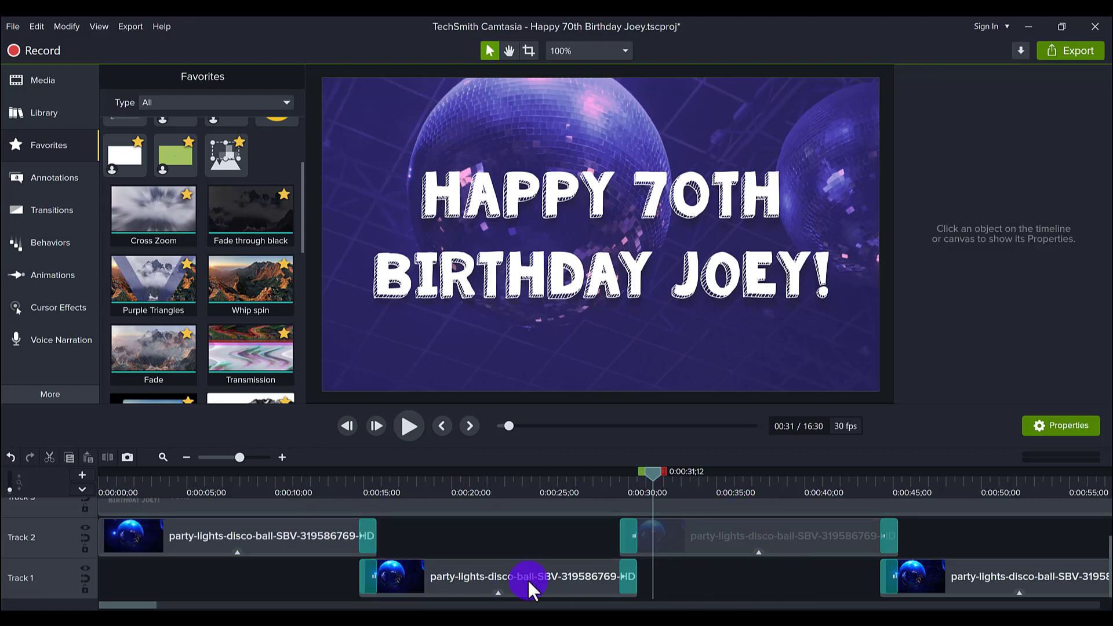
pyautogui.moveTo(133, 606); pyautogui.dragTo(106, 603)
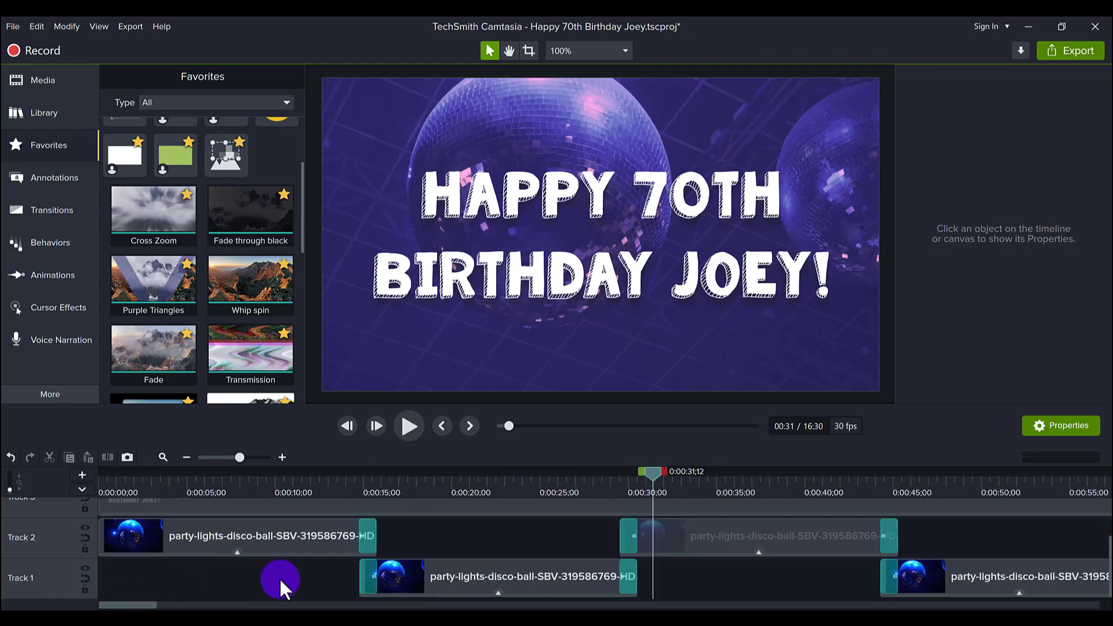
# - Select the title text on Track 3 and scrub to about 19 seconds to preview it over the background
pyautogui.scroll(3, 318, 584)
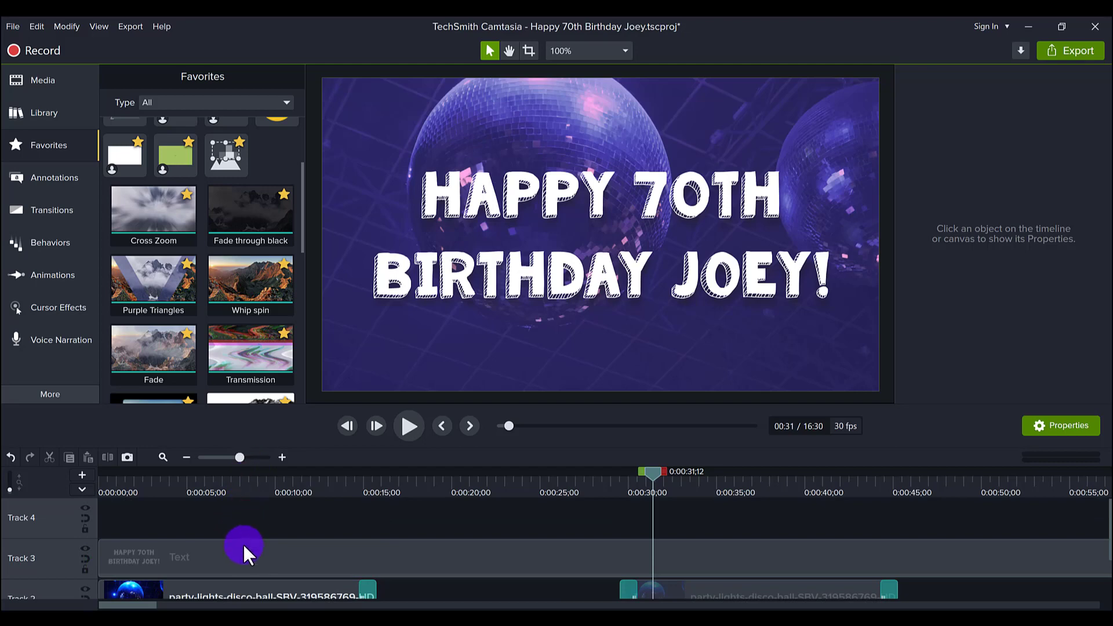
pyautogui.click(265, 484)
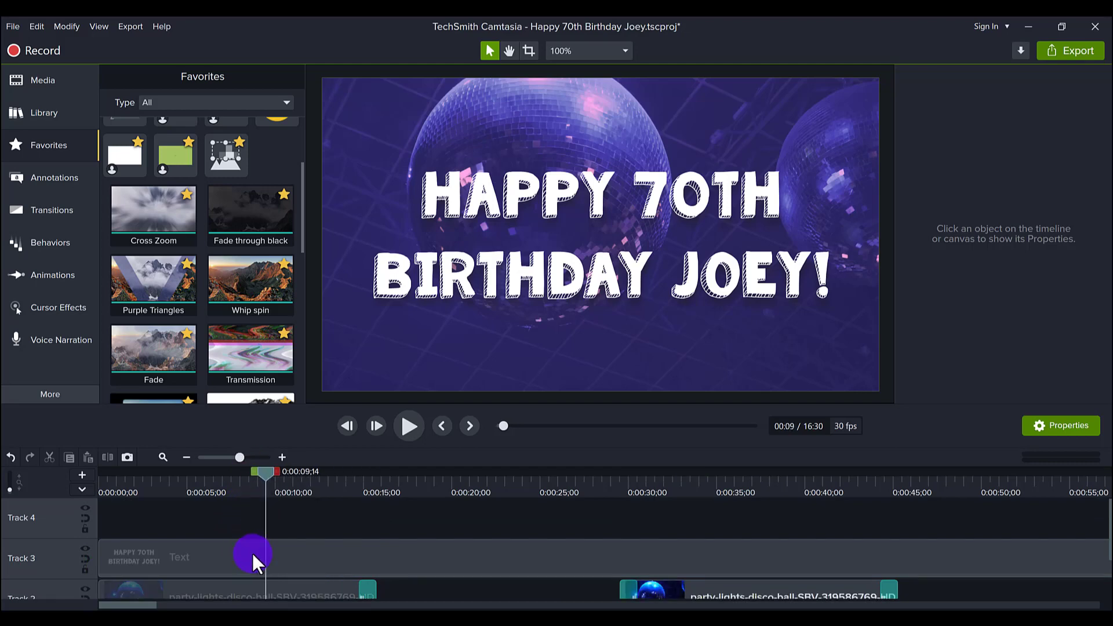
pyautogui.click(252, 553)
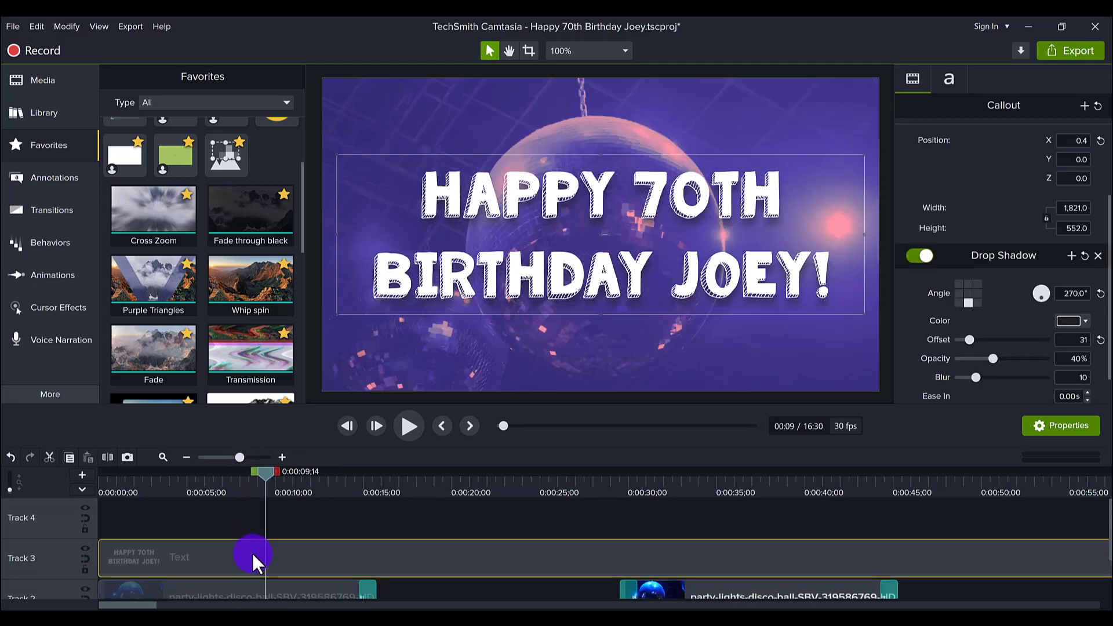
pyautogui.click(253, 519)
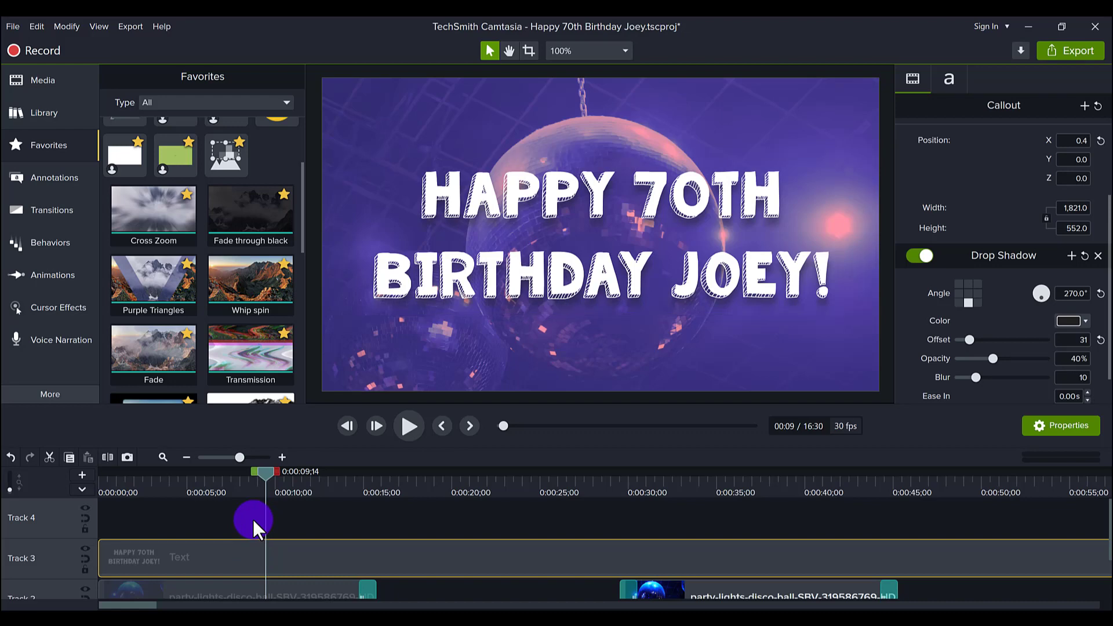
pyautogui.click(234, 484)
pyautogui.click(236, 559)
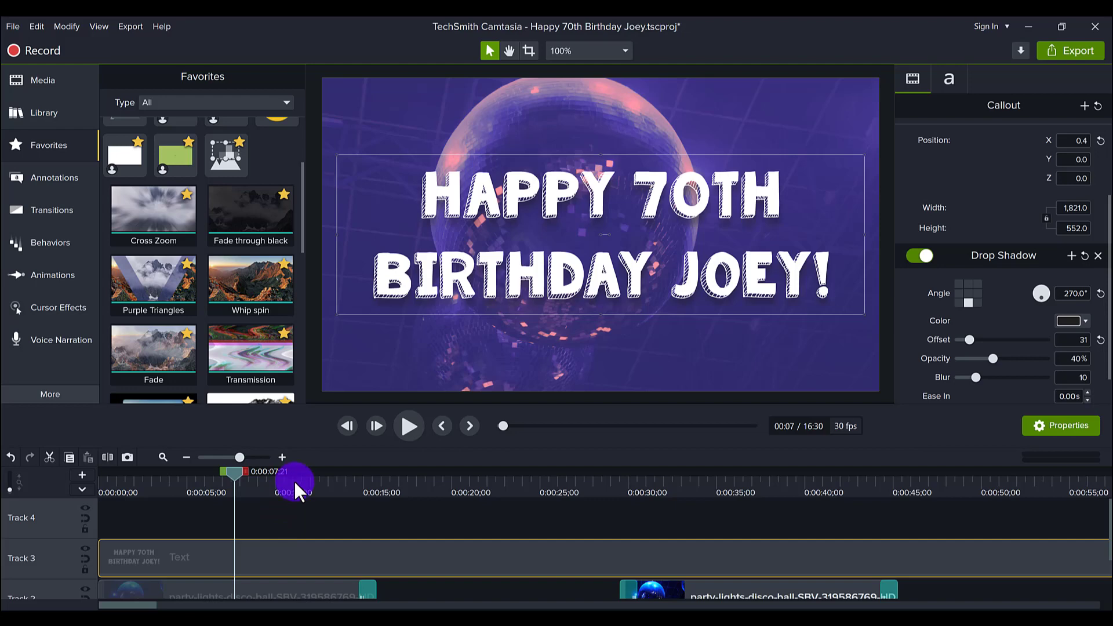
pyautogui.moveTo(293, 482); pyautogui.dragTo(444, 486)
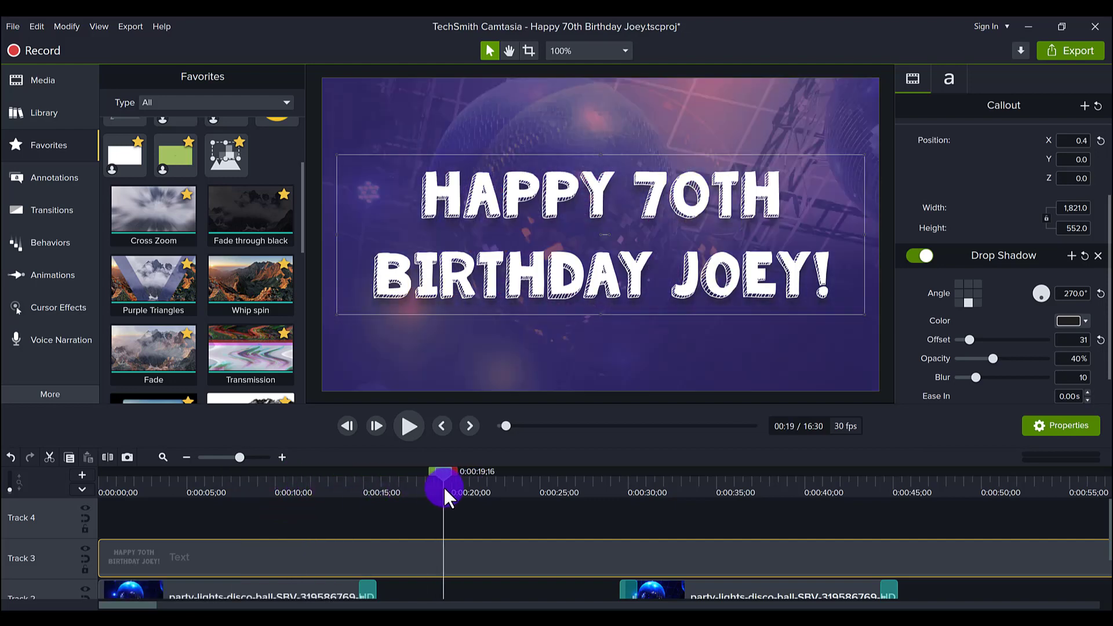
# - Try starting the Track 3 title at about 3 seconds, and return its start to the beginning of the timeline
pyautogui.moveTo(99, 554); pyautogui.dragTo(158, 557)
pyautogui.click(106, 487)
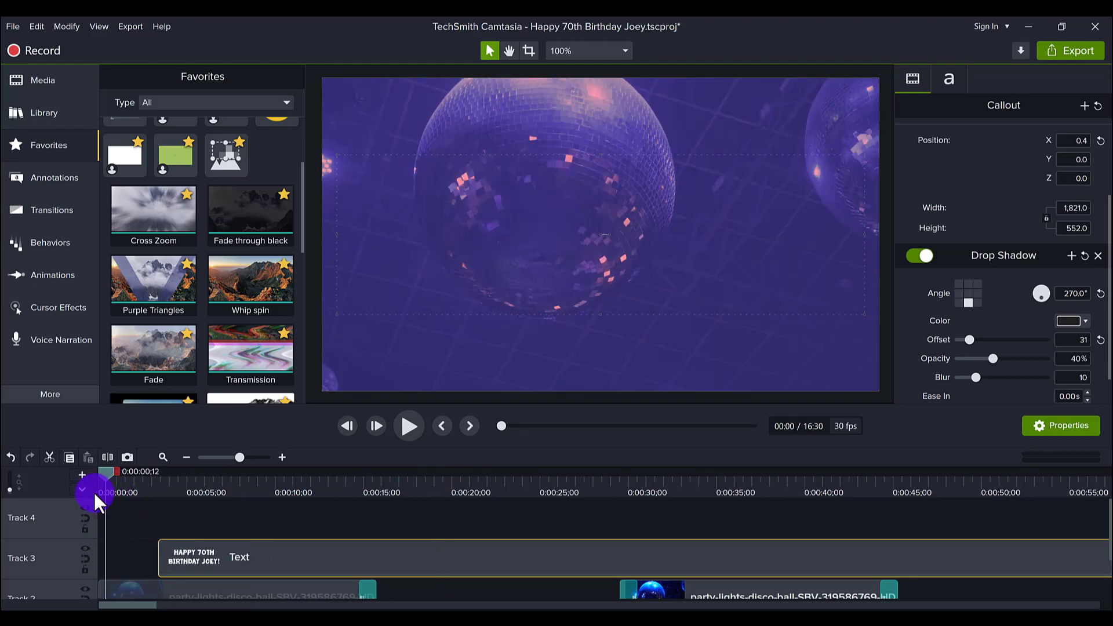
pyautogui.click(127, 492)
pyautogui.moveTo(159, 552); pyautogui.dragTo(80, 547)
# - Examine the title's font properties and preview it over the background at several points up to about 26 seconds
pyautogui.moveTo(185, 490); pyautogui.dragTo(262, 494)
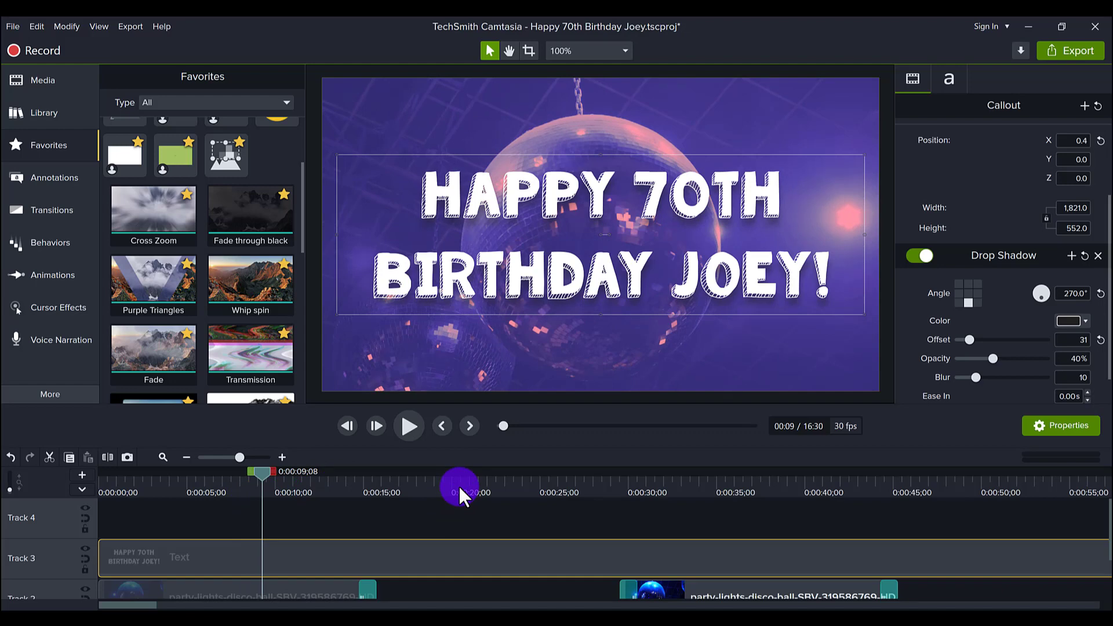
pyautogui.moveTo(458, 485); pyautogui.dragTo(499, 493)
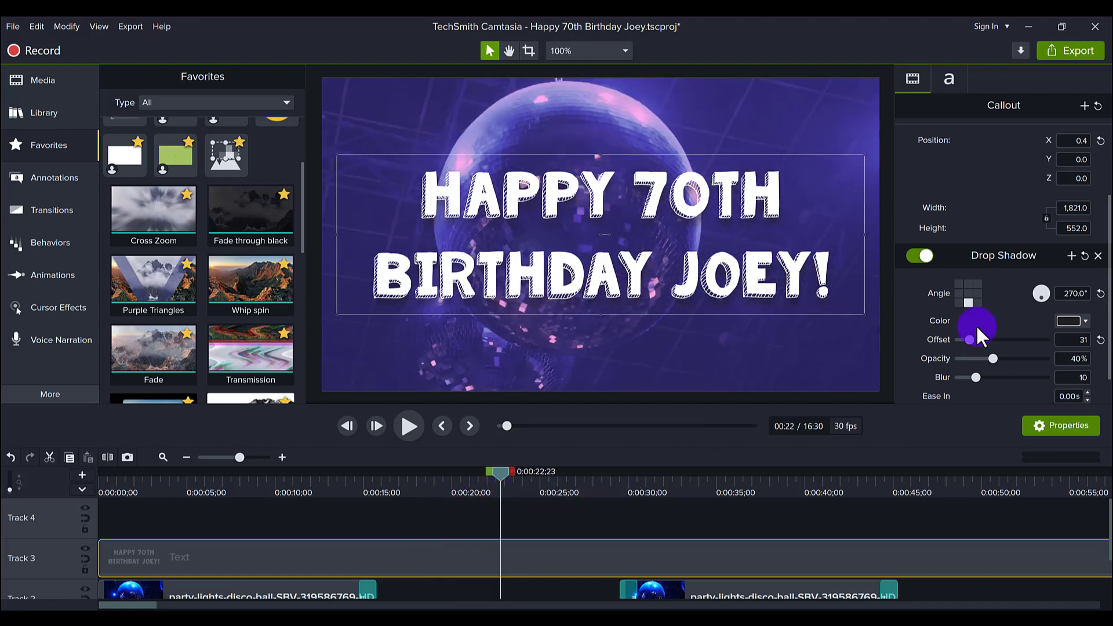
pyautogui.scroll(2, 991, 332)
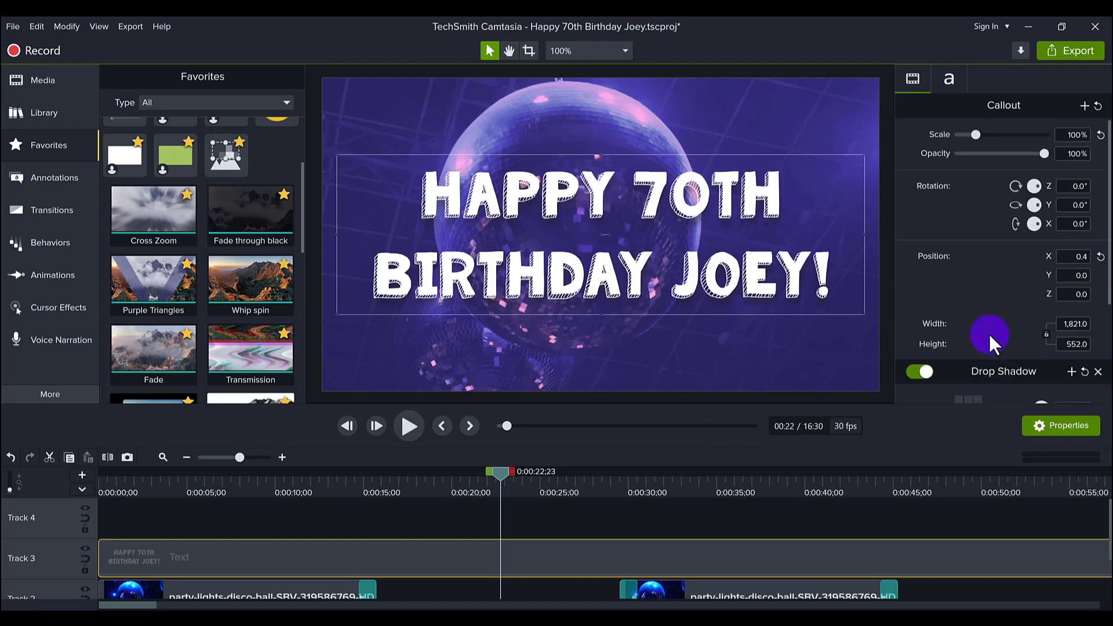
pyautogui.click(952, 71)
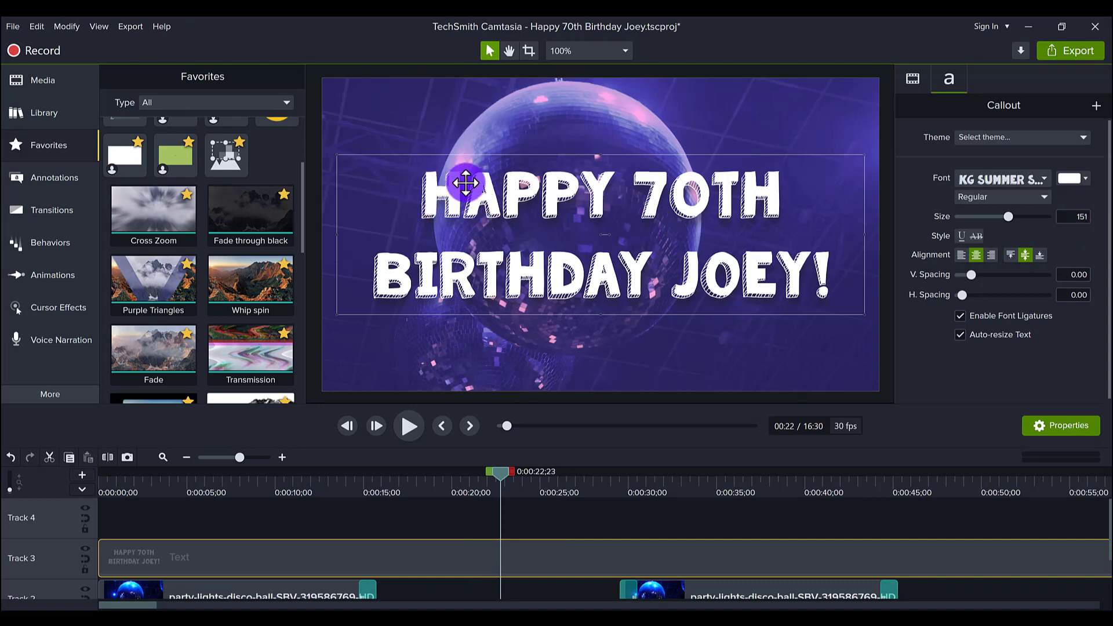
pyautogui.click(558, 517)
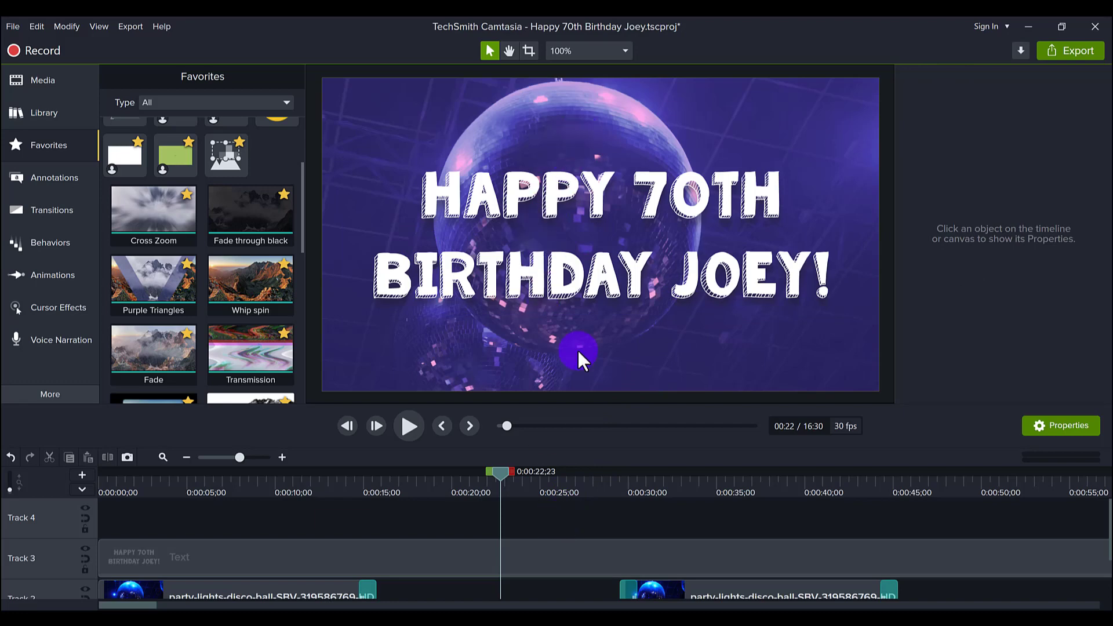
pyautogui.click(568, 486)
pyautogui.click(545, 548)
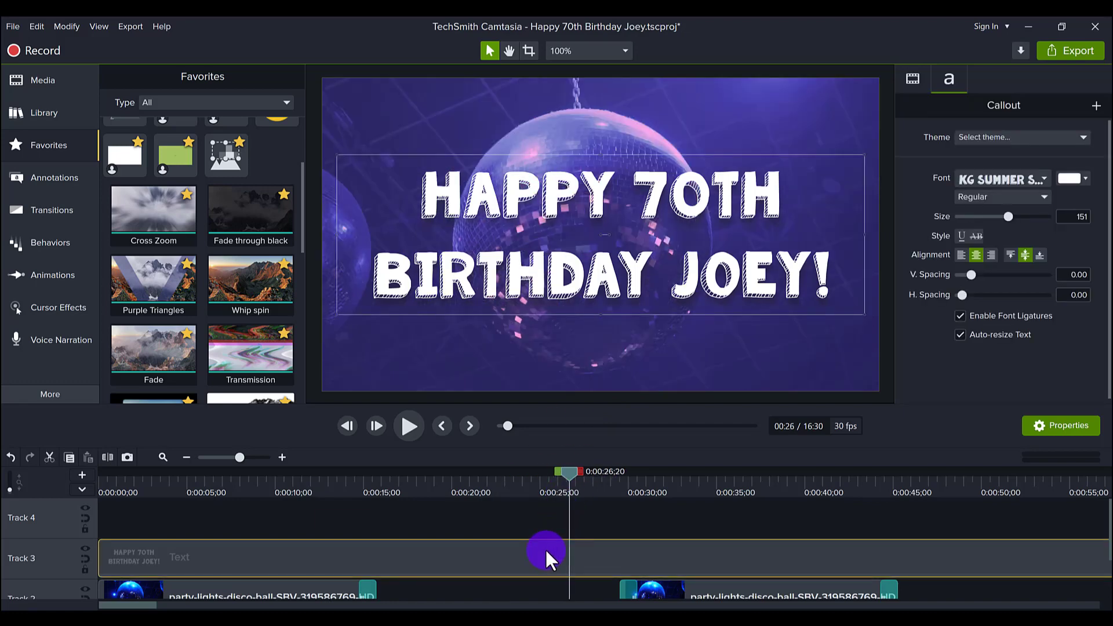
pyautogui.click(478, 487)
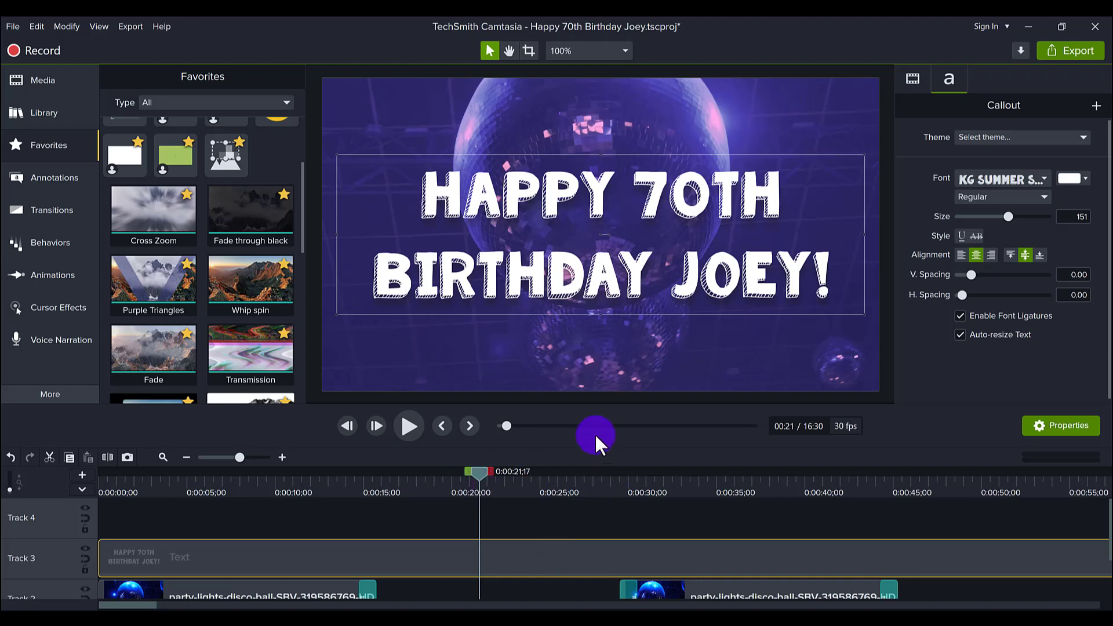
# - Review the title's Drop Shadow settings and compare the text with the shadow switched off and back on
pyautogui.click(910, 80)
pyautogui.scroll(-4, 965, 307)
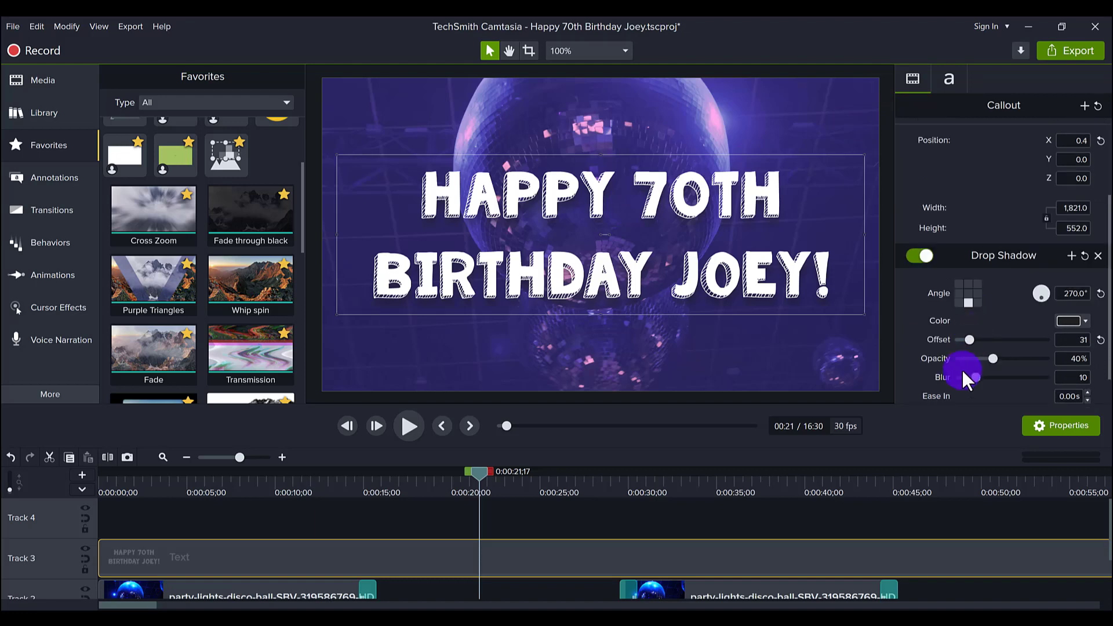
pyautogui.scroll(2, 936, 348)
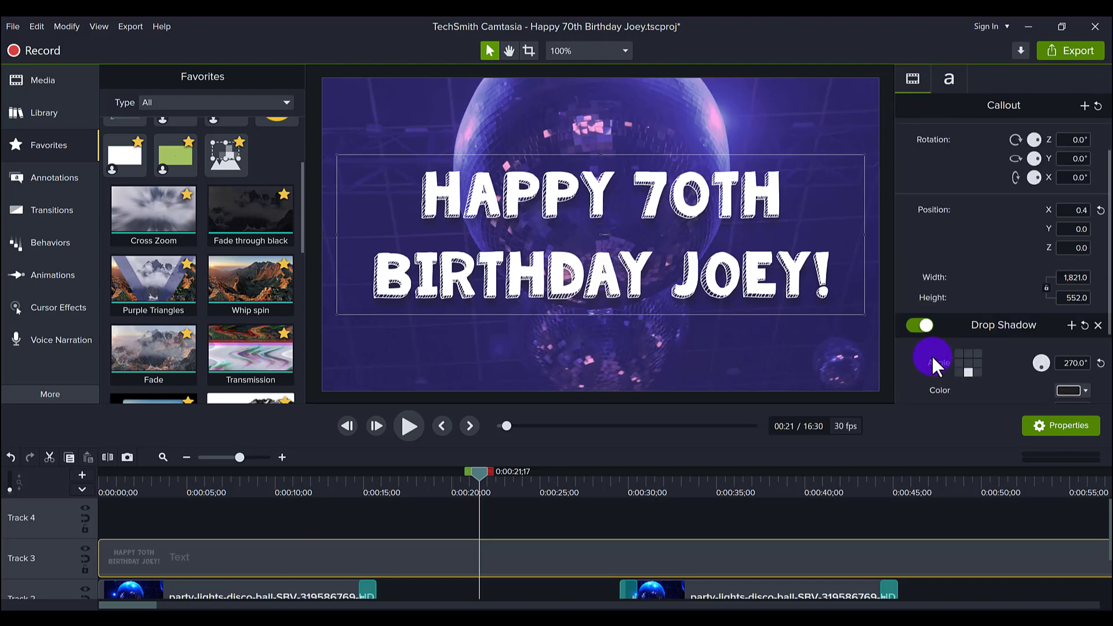
pyautogui.scroll(-2, 933, 353)
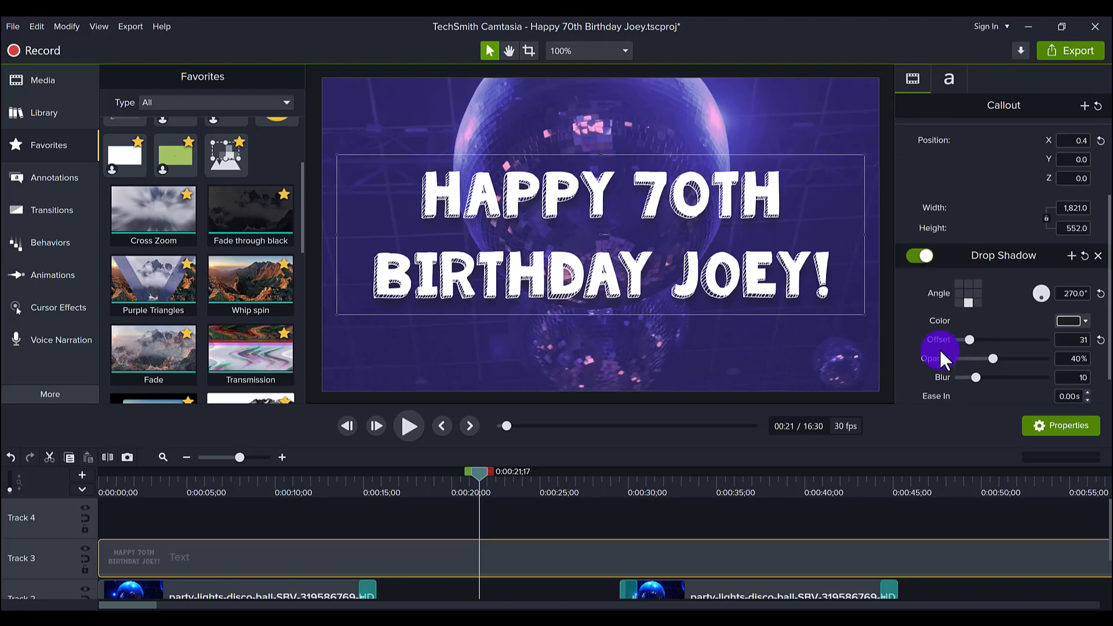
pyautogui.click(914, 254)
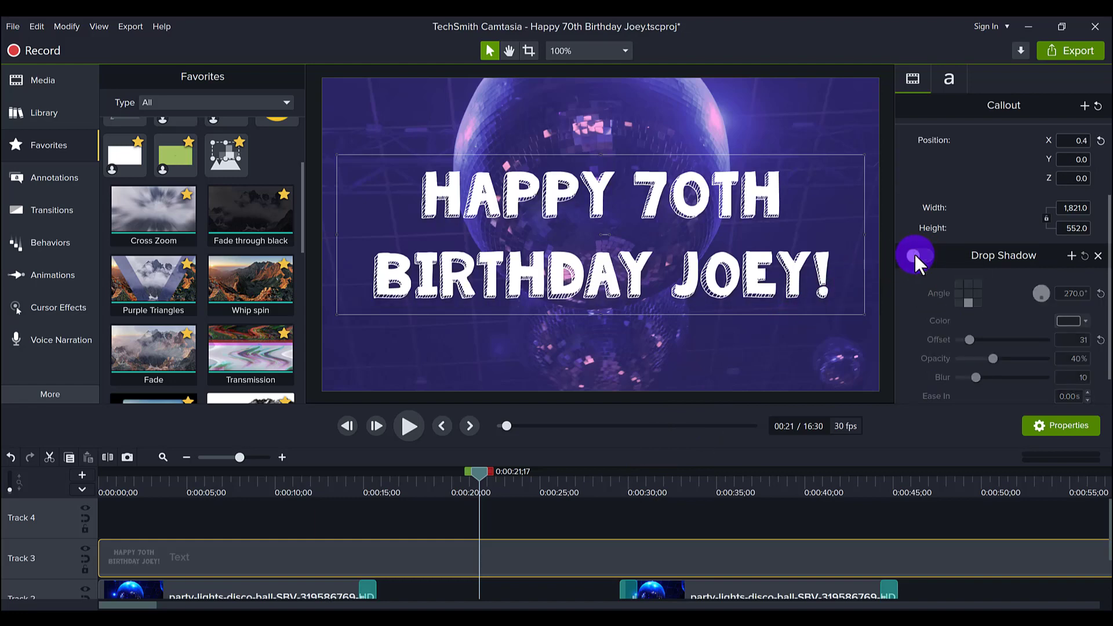
pyautogui.click(914, 254)
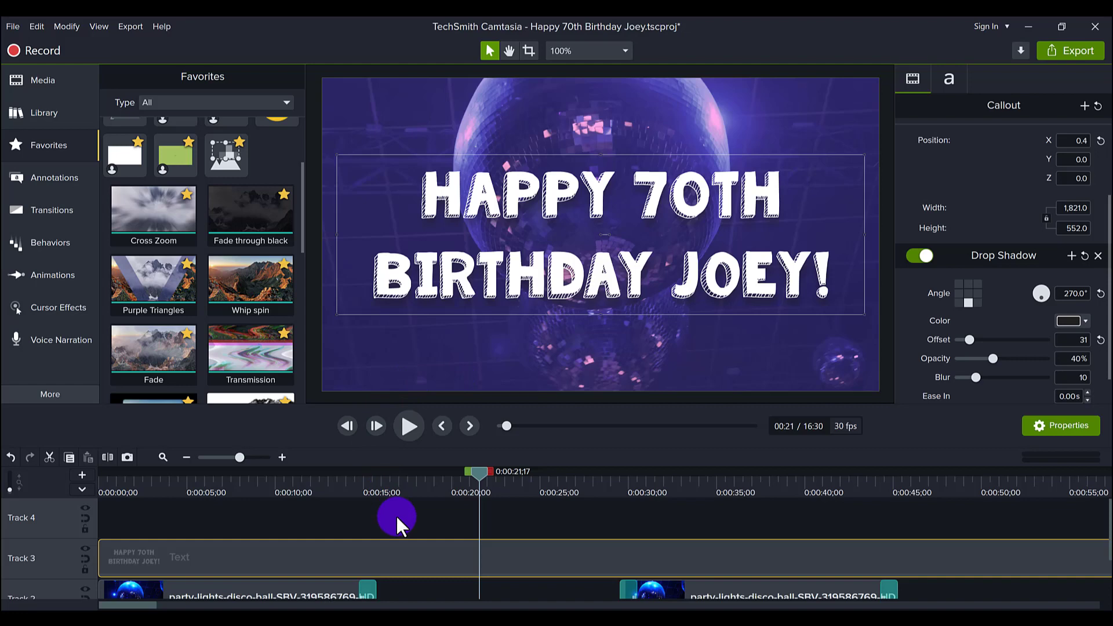
# - Locate the Drop Shadow effect among the favorites and reveal where the Visual Effects category is found
pyautogui.scroll(-2, 219, 322)
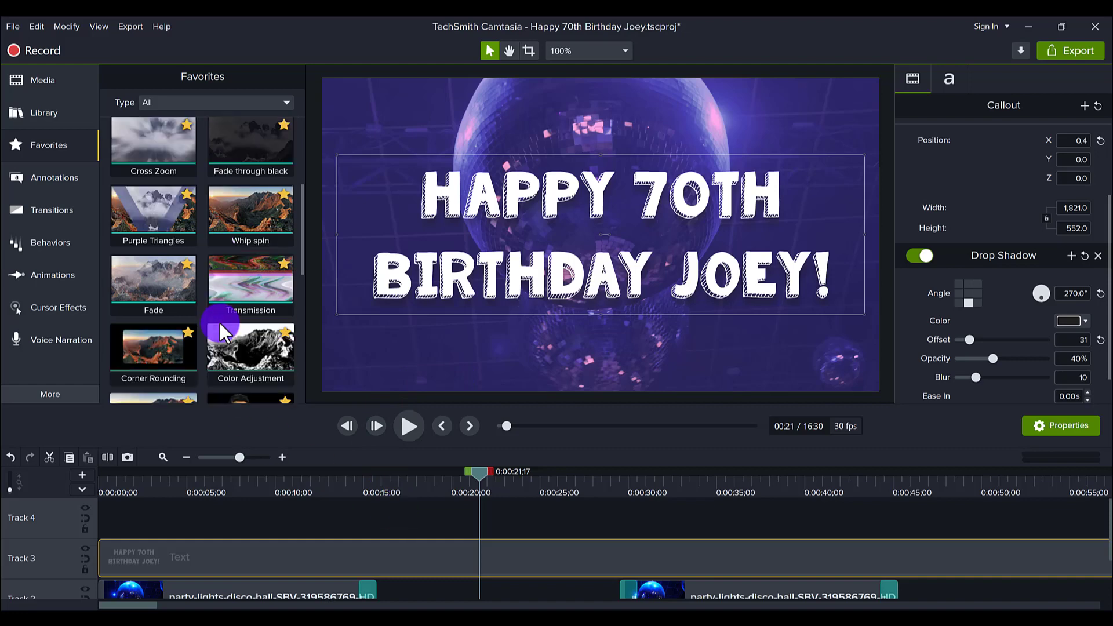
pyautogui.scroll(-3, 219, 322)
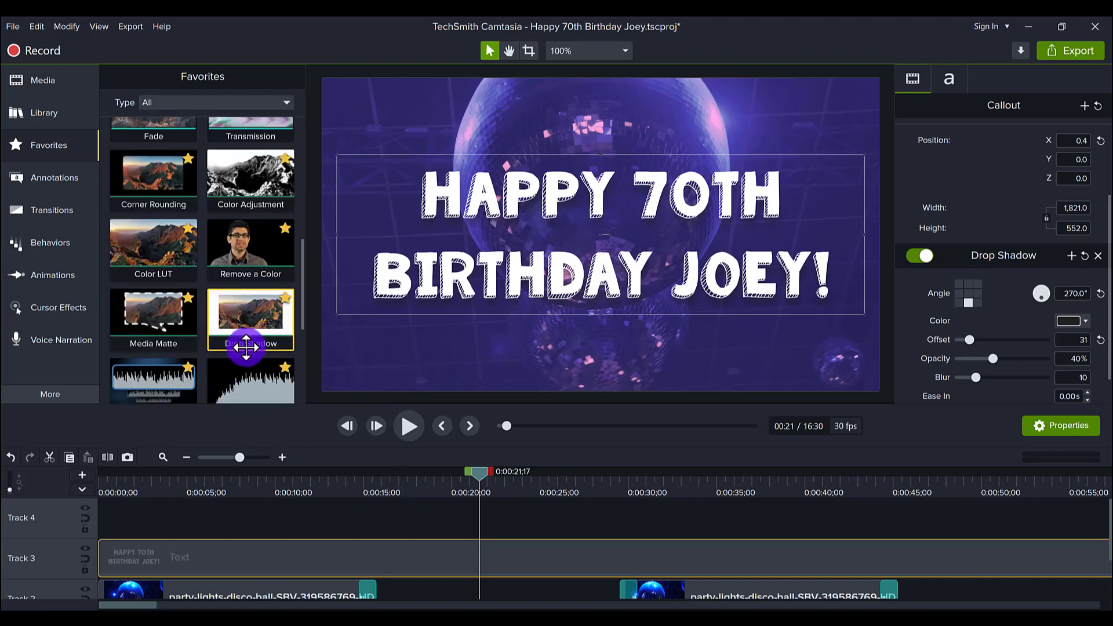
pyautogui.click(26, 393)
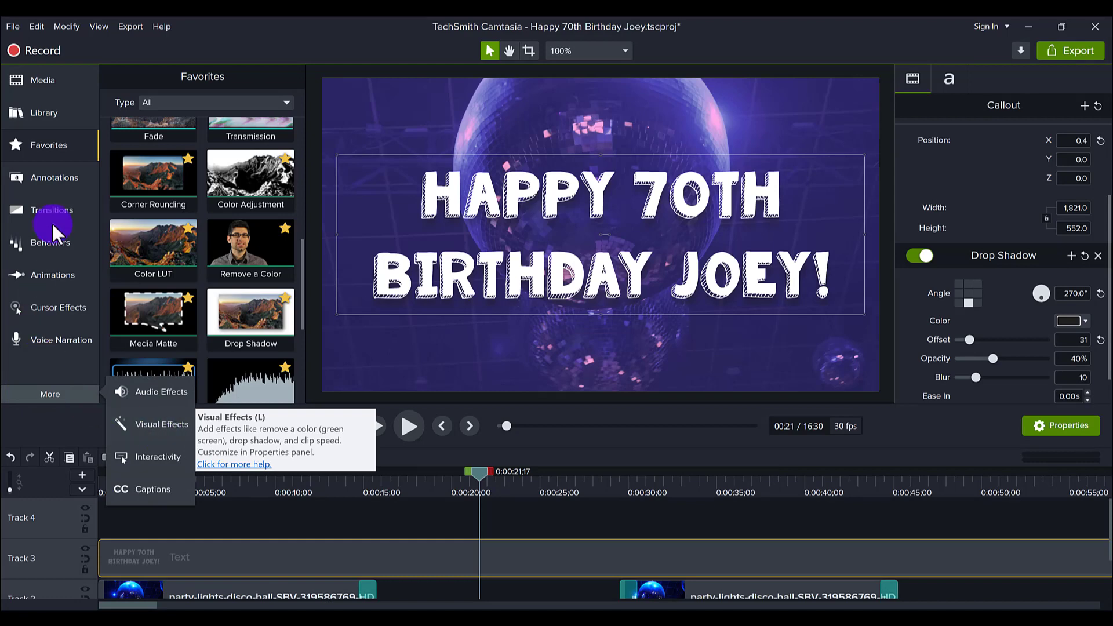
# - Show the Visual Effects category and locate the Drop Shadow effect in it
pyautogui.click(67, 395)
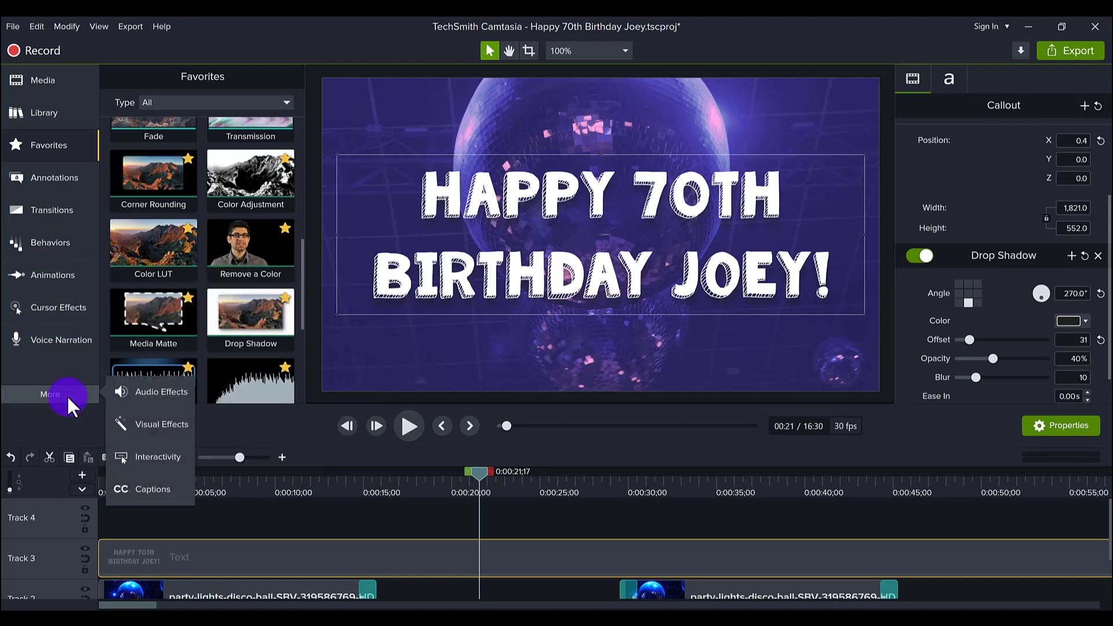
pyautogui.click(158, 422)
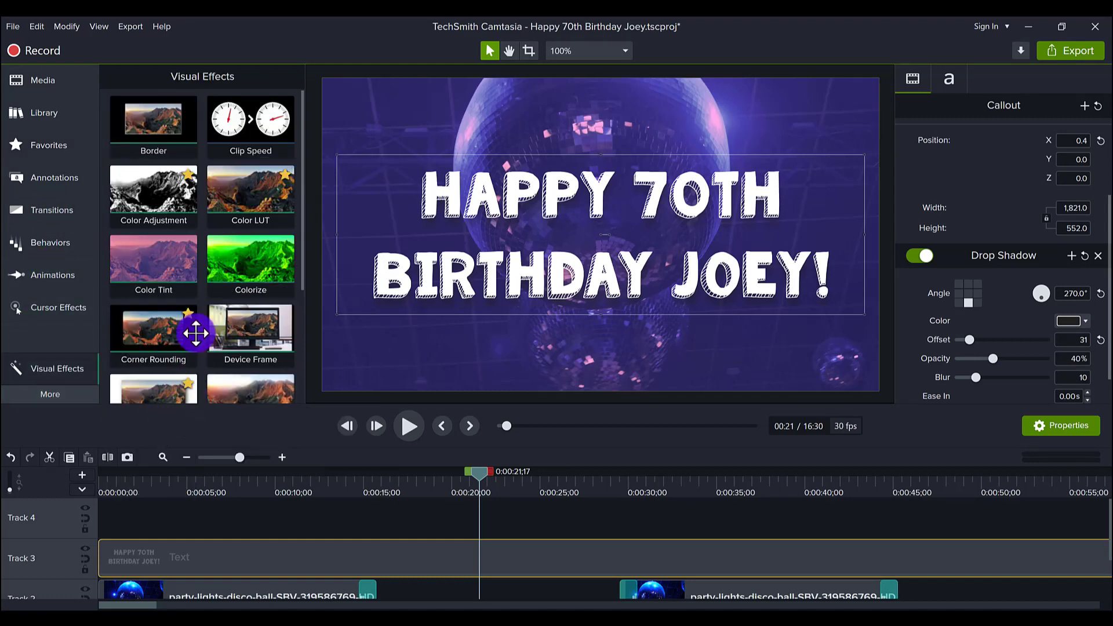
pyautogui.scroll(-2, 194, 331)
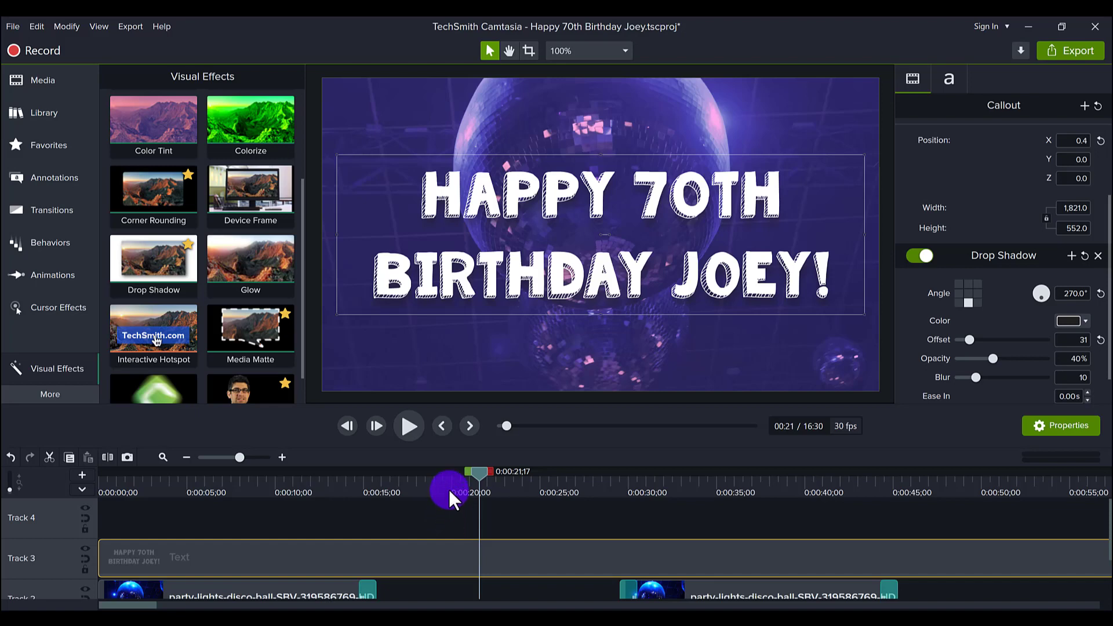
# - Examine the full length of the timeline to its end and preview the title over the background at about 16:19 and 1:55
pyautogui.click(183, 454)
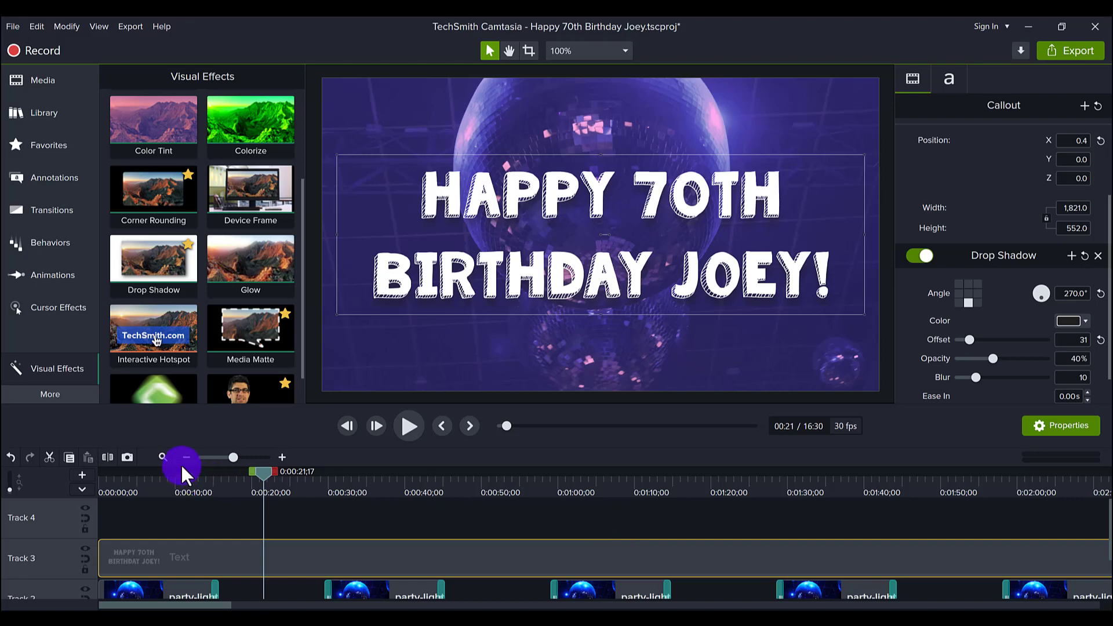
pyautogui.click(187, 457)
pyautogui.click(187, 457)
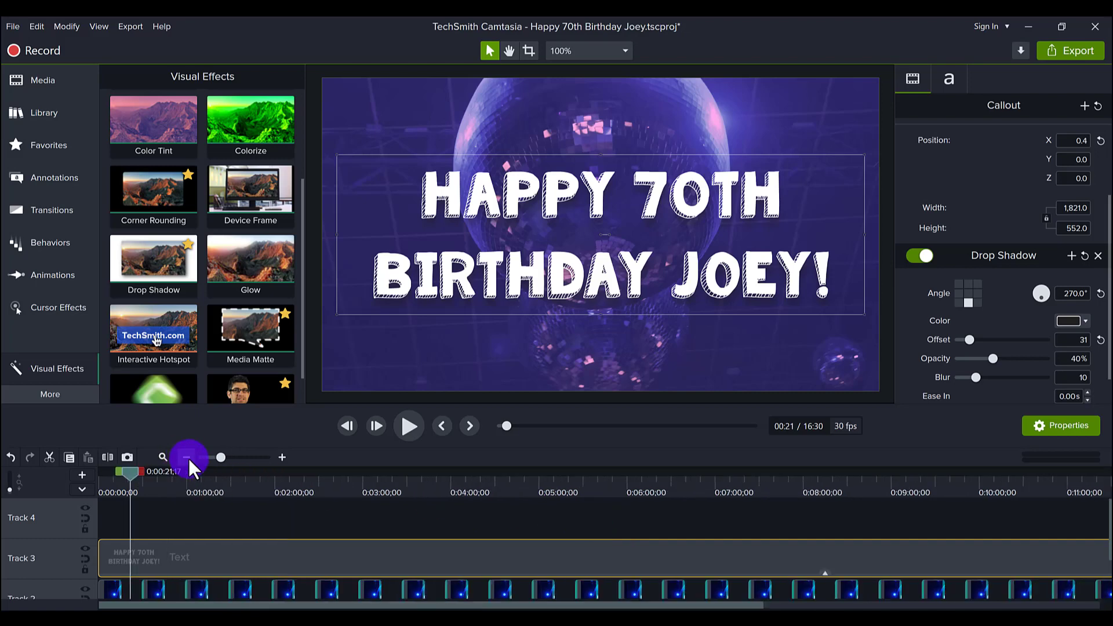
pyautogui.click(188, 457)
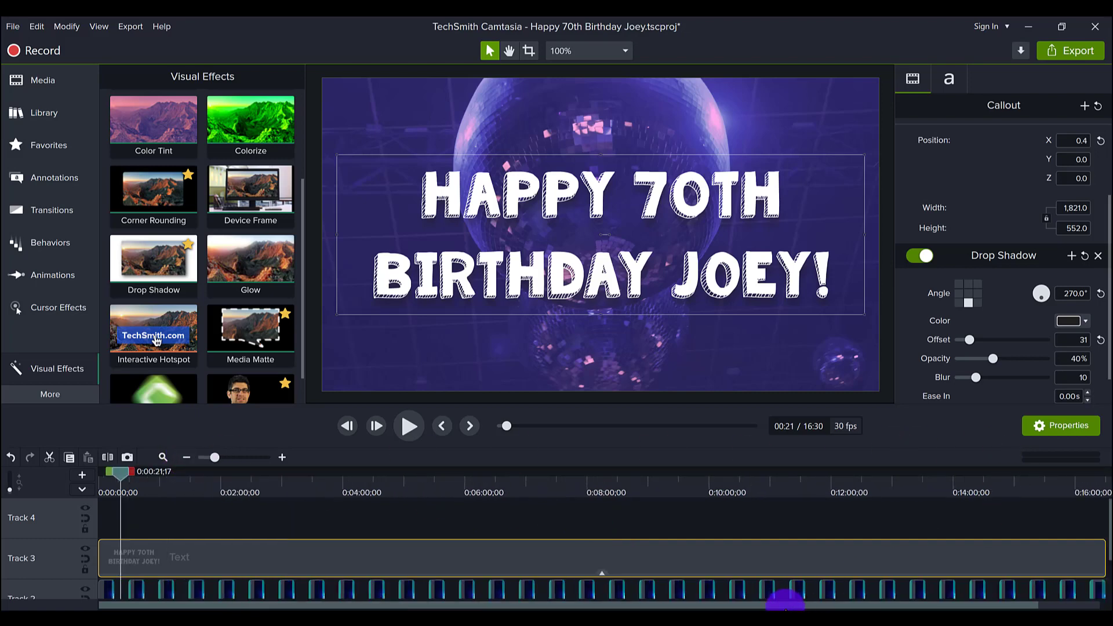
pyautogui.hscroll(3, 808, 596)
pyautogui.click(1027, 482)
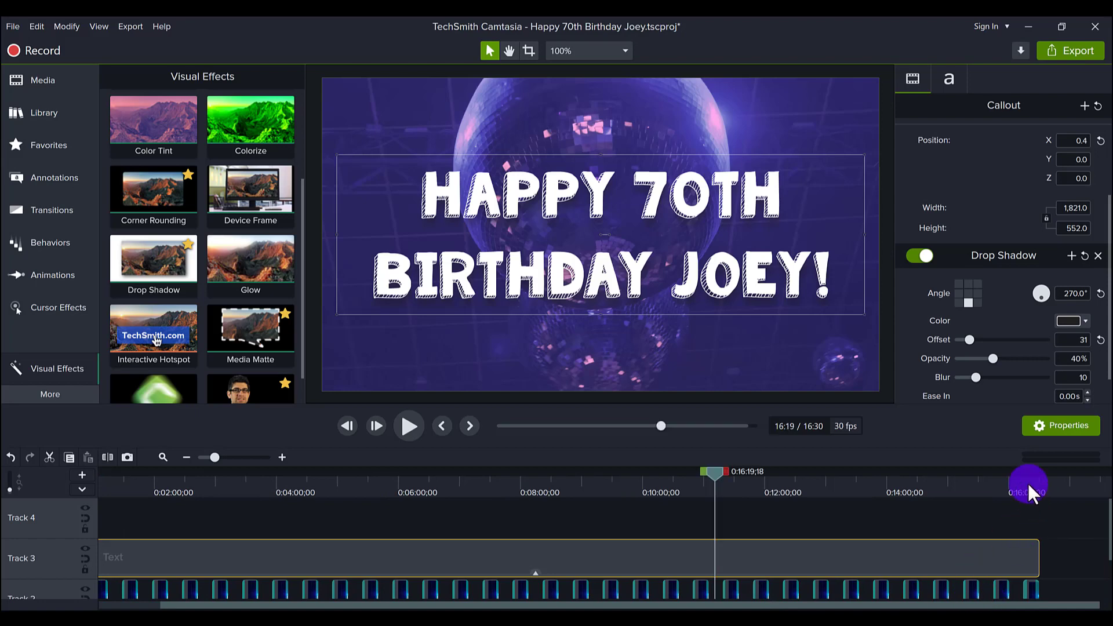
pyautogui.moveTo(1027, 482); pyautogui.dragTo(140, 517)
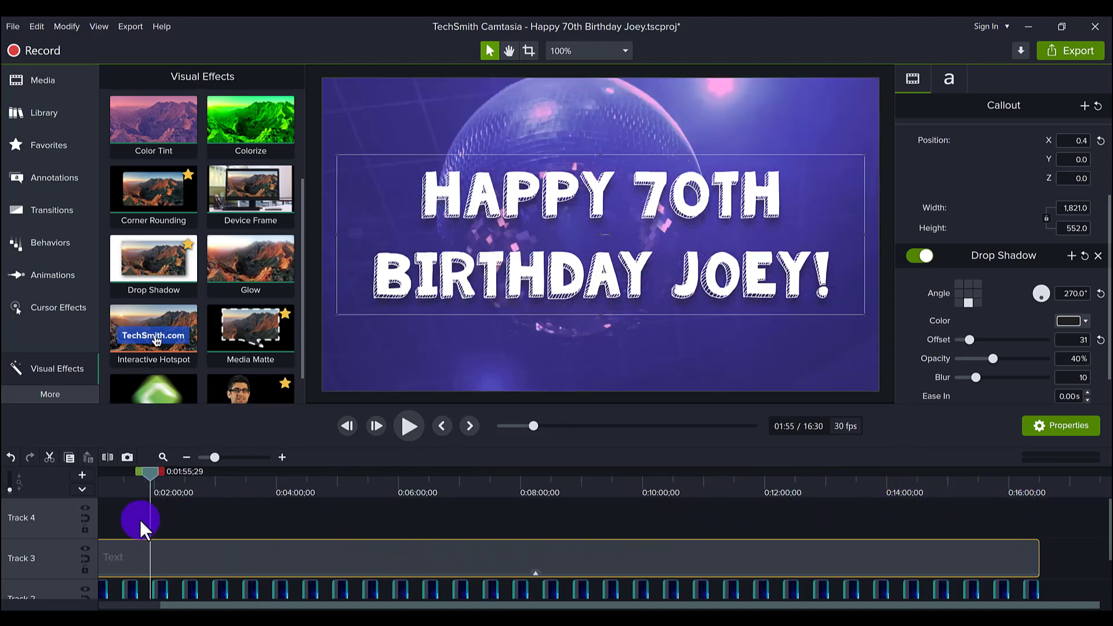
pyautogui.moveTo(220, 606); pyautogui.dragTo(161, 514)
pyautogui.click(154, 521)
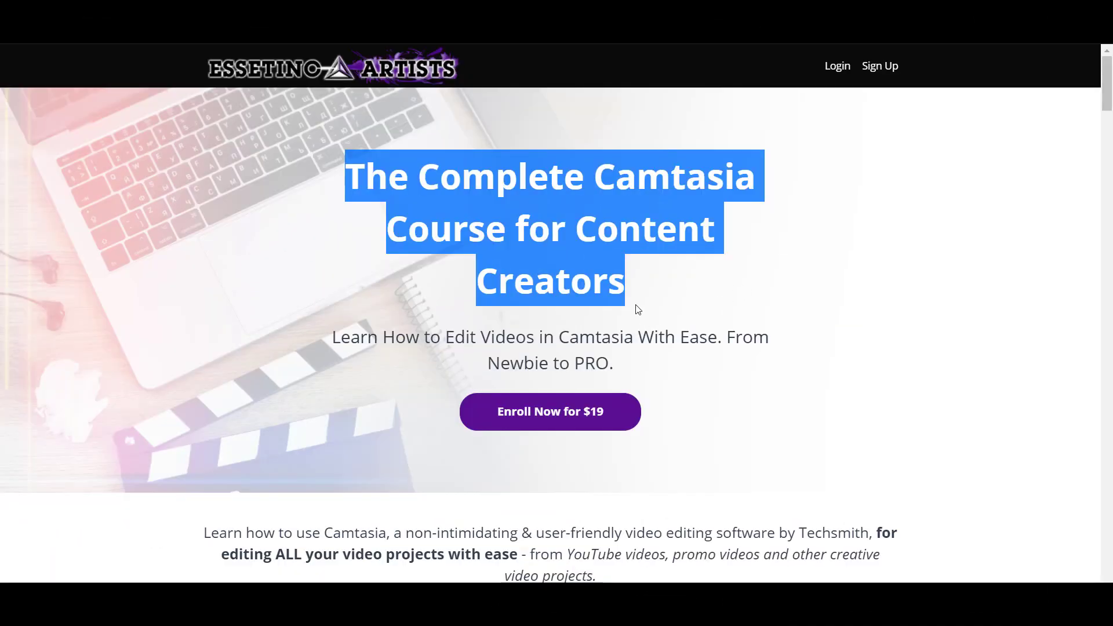
# - Clear the heading's text selection and review the Camtasia course page from its introduction video and testimonial through the curriculum lessons
pyautogui.click(678, 385)
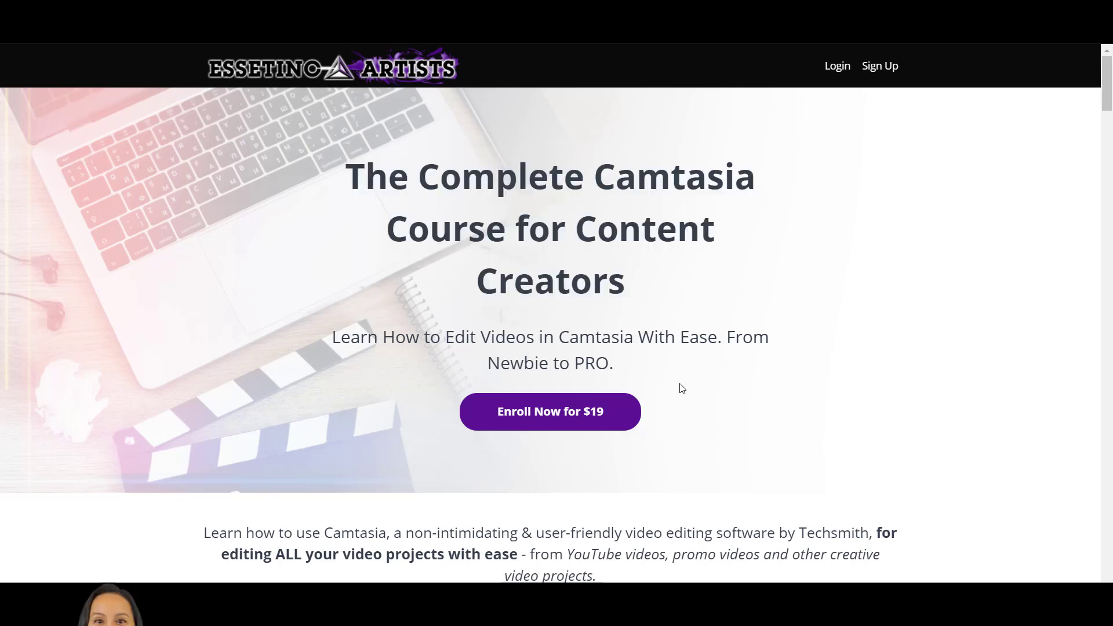
pyautogui.scroll(-3, 678, 388)
pyautogui.scroll(-7, 680, 389)
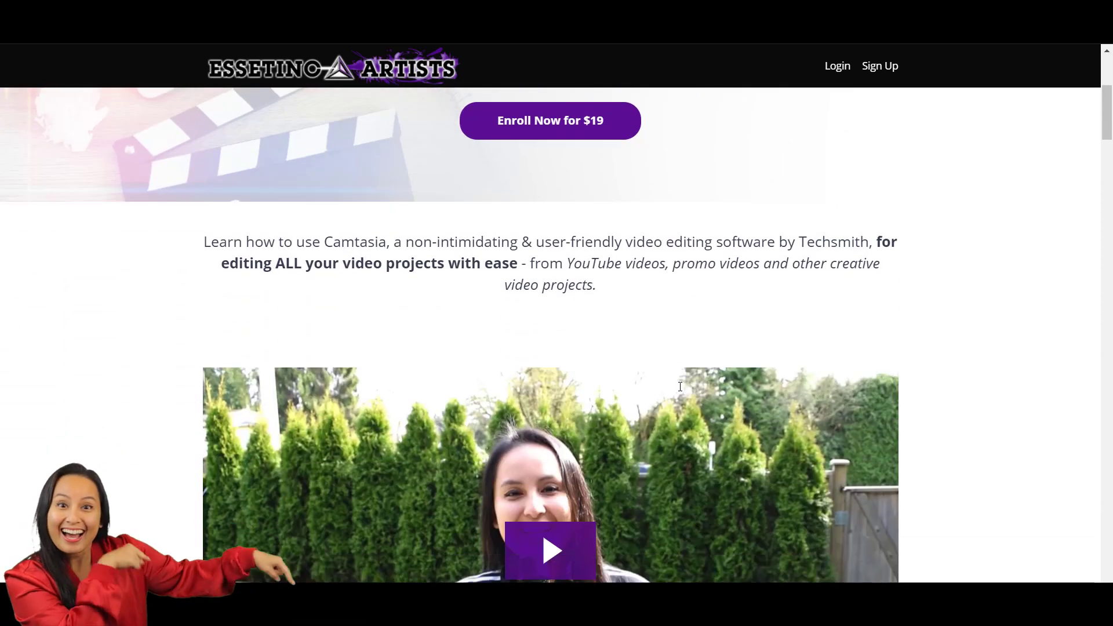
pyautogui.scroll(-7, 680, 391)
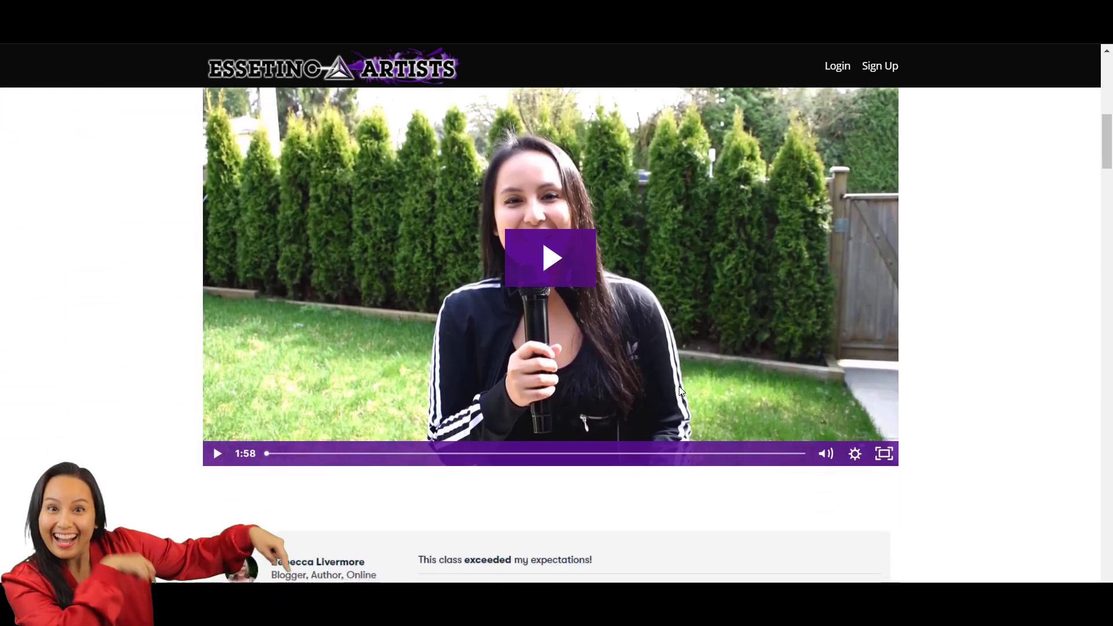
pyautogui.scroll(-5, 681, 391)
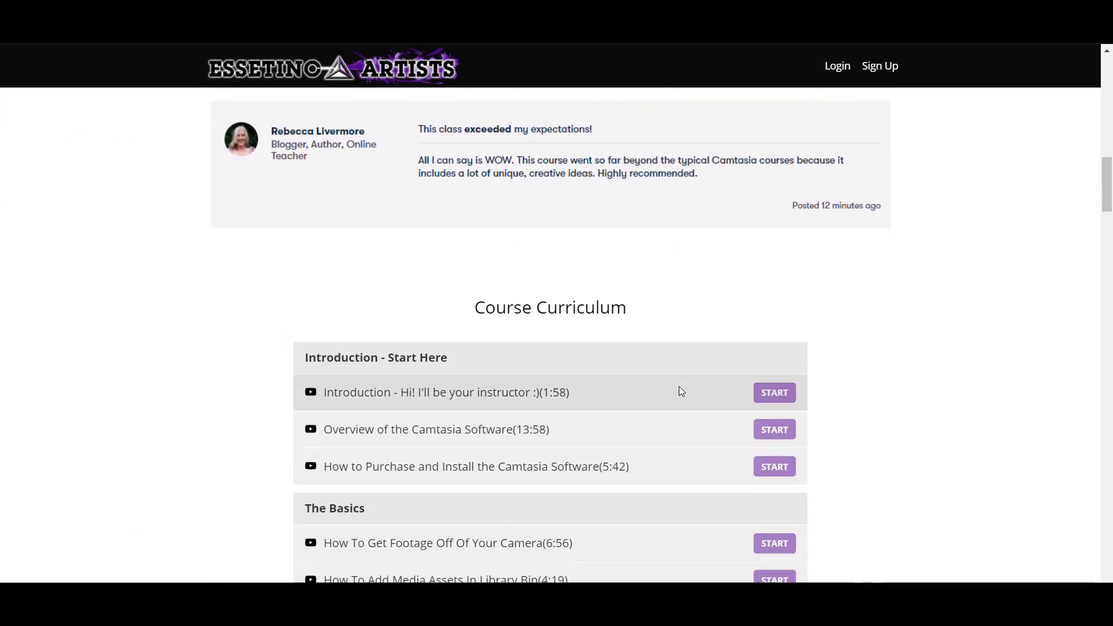
pyautogui.scroll(-8, 681, 393)
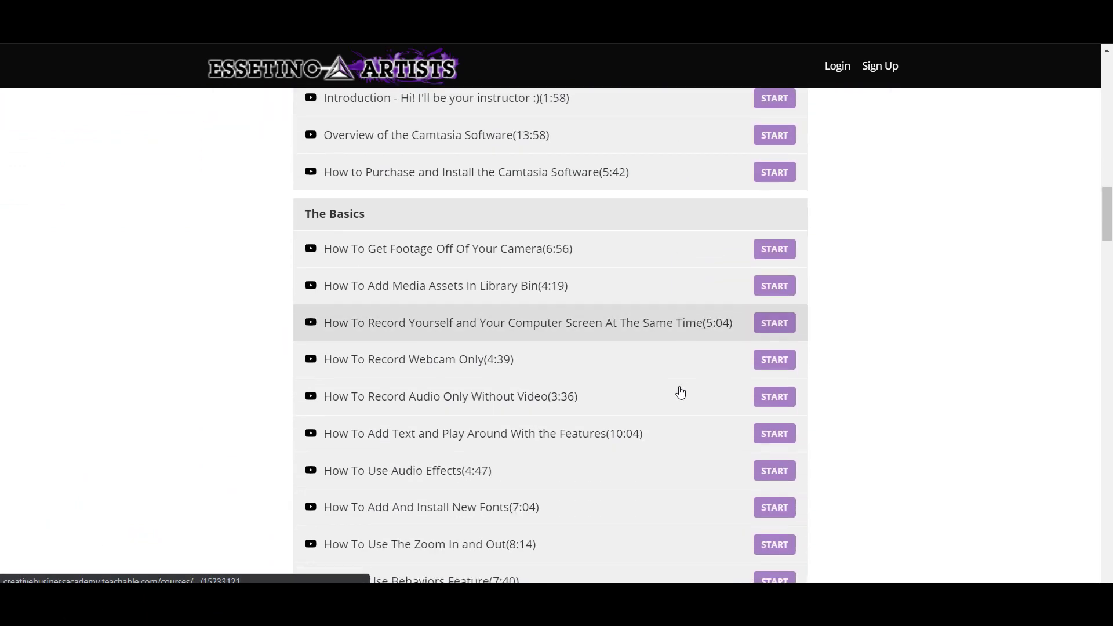
pyautogui.scroll(-4, 682, 393)
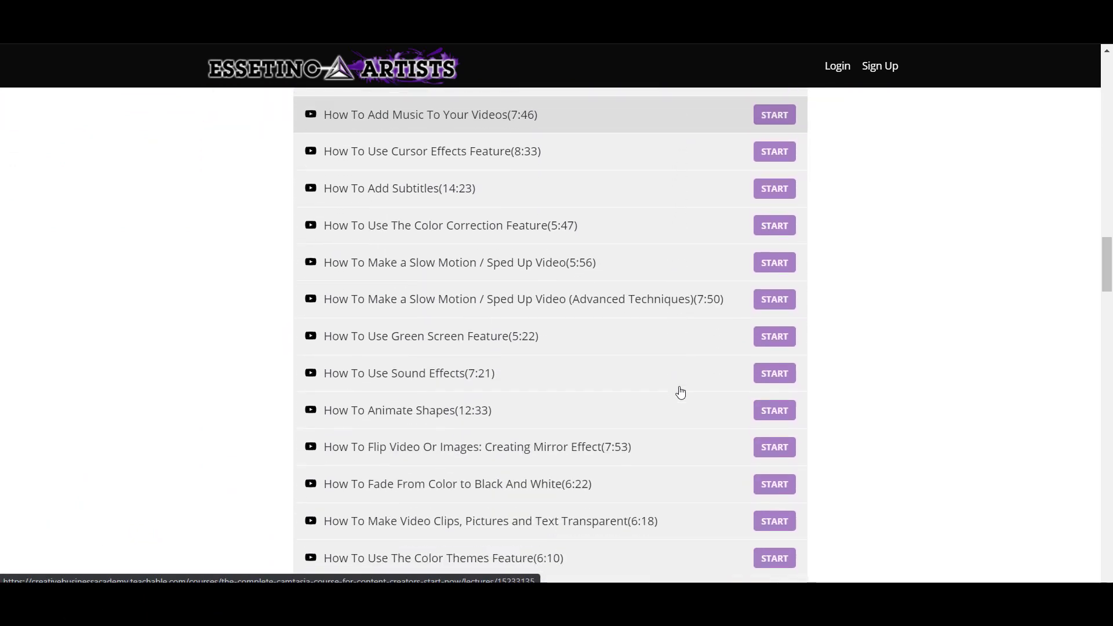